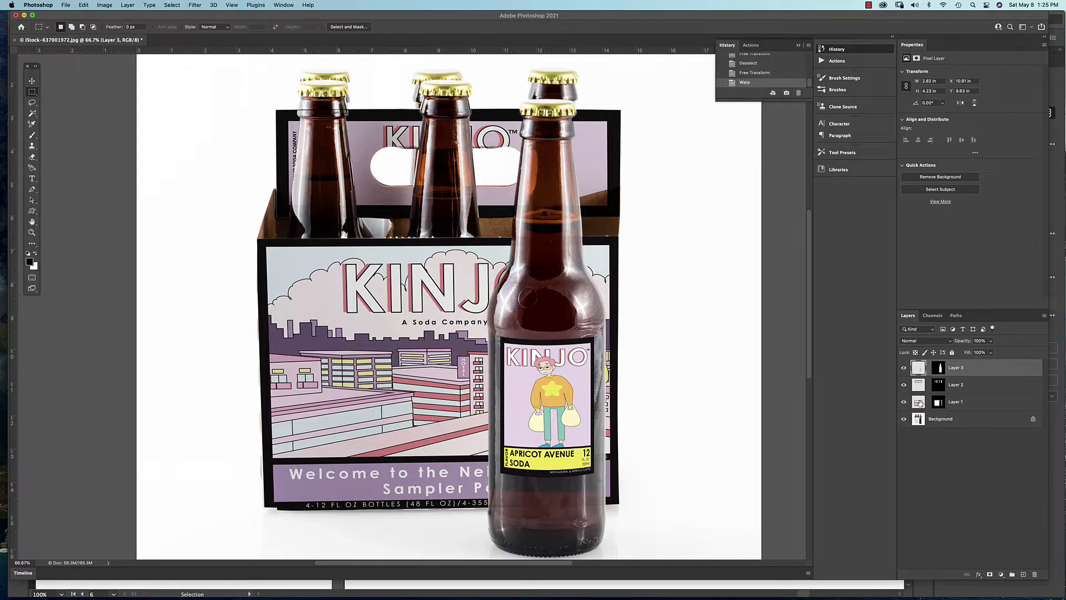
Set Layer 1's blend mode to Multiply and add a Curves adjustment clipped to it.
left_click(923, 341)
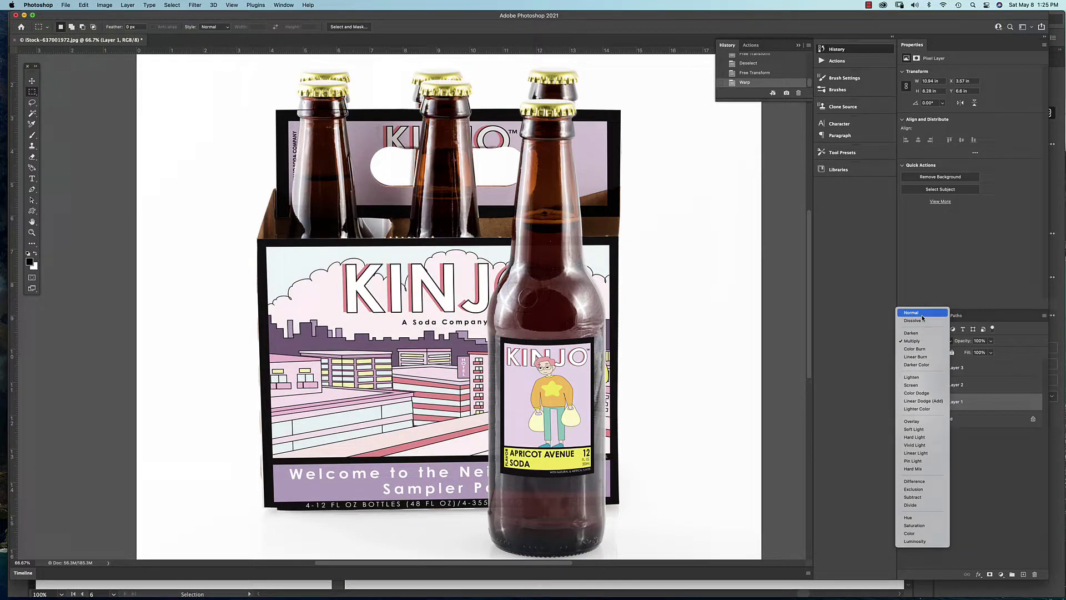
left_click(917, 340)
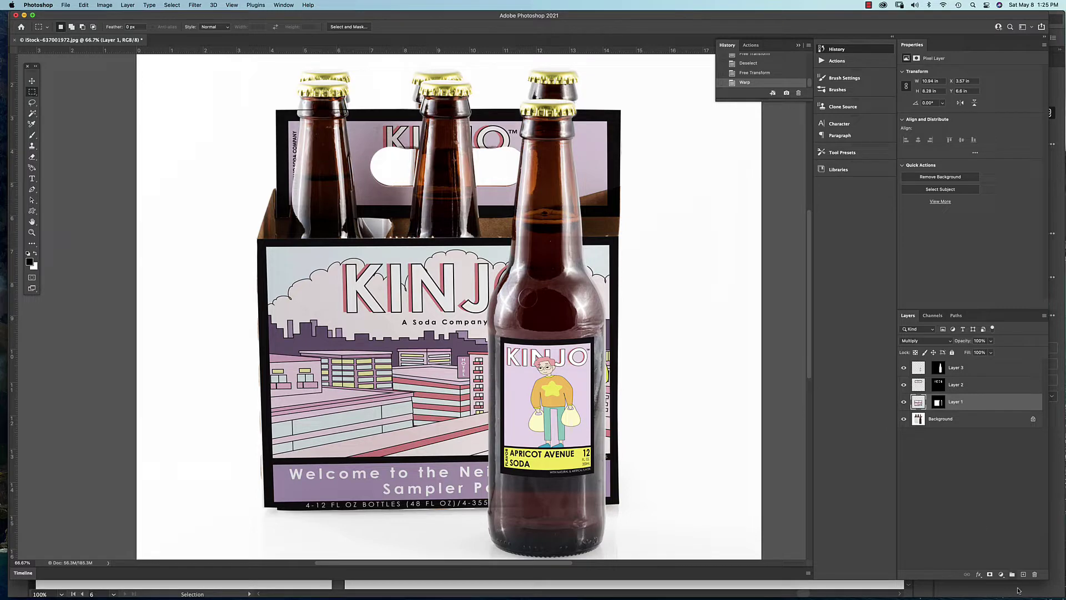
left_click(1001, 575)
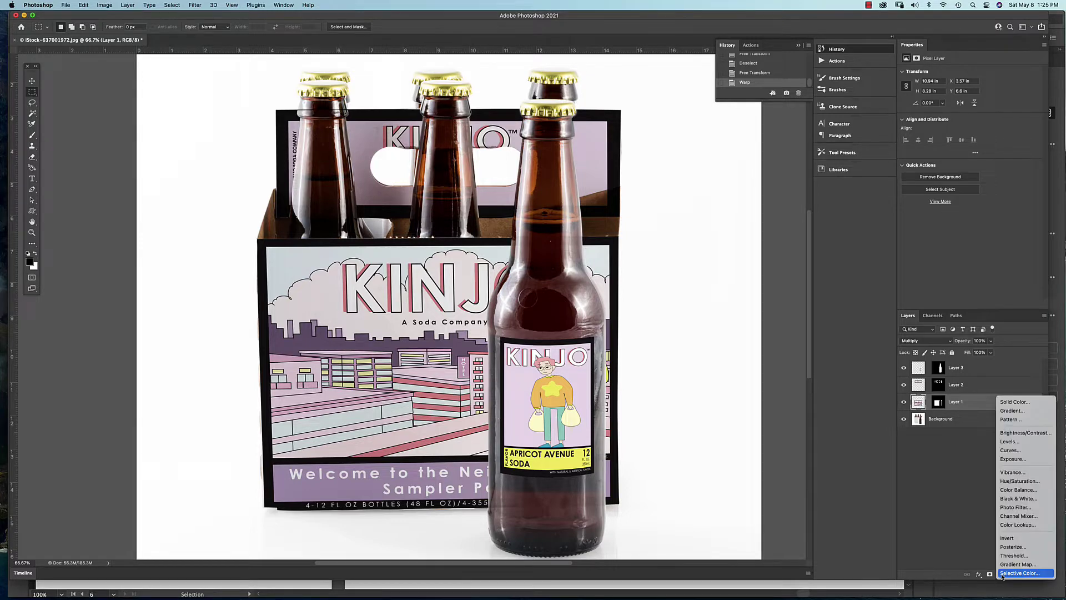
left_click(1009, 450, "alt")
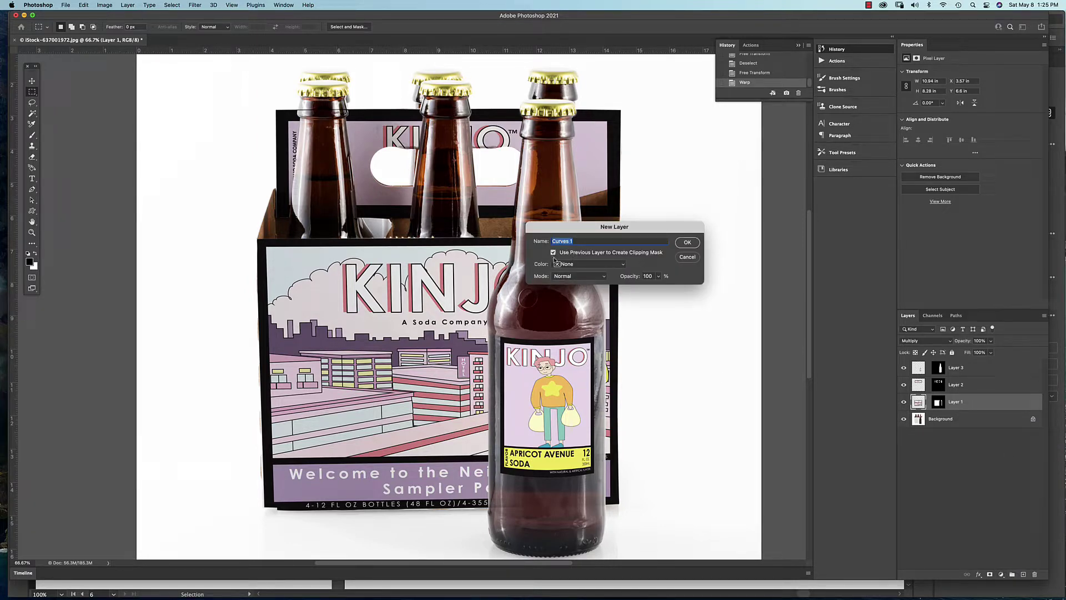
left_click(684, 242)
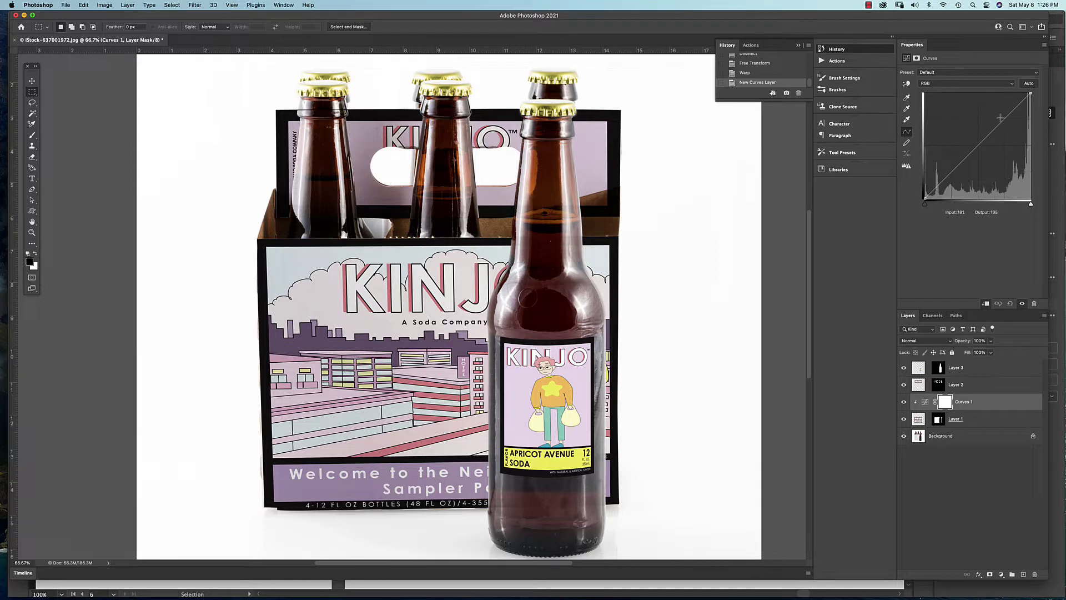
Shape Layer 1's clipped curve into an S, with points at about input 177, output 211 and input 56, output 50.
left_click_drag(1002, 119, 998, 111)
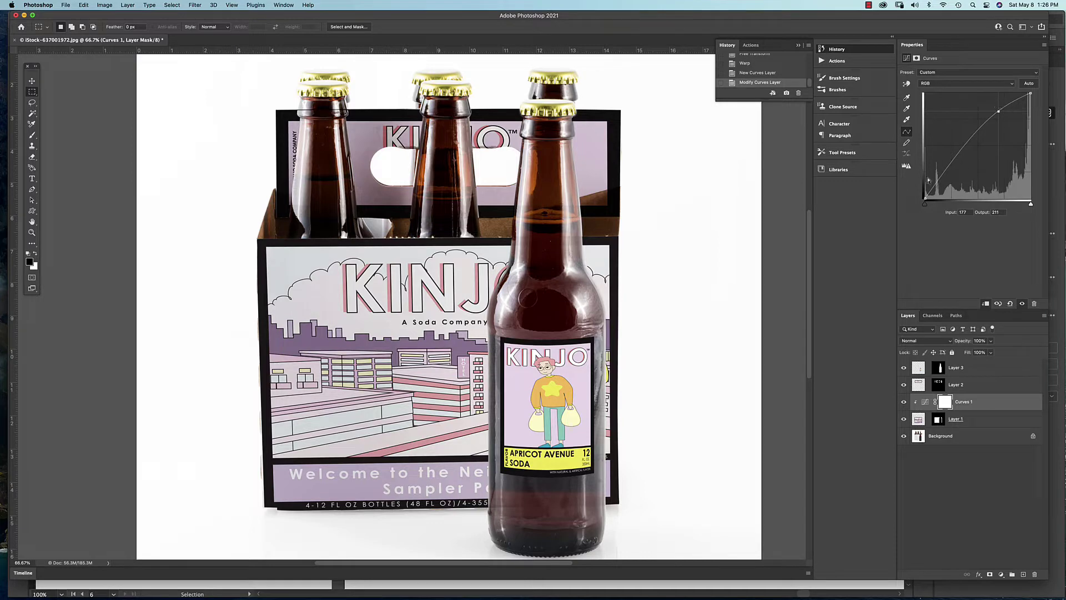
left_click_drag(945, 171, 949, 178)
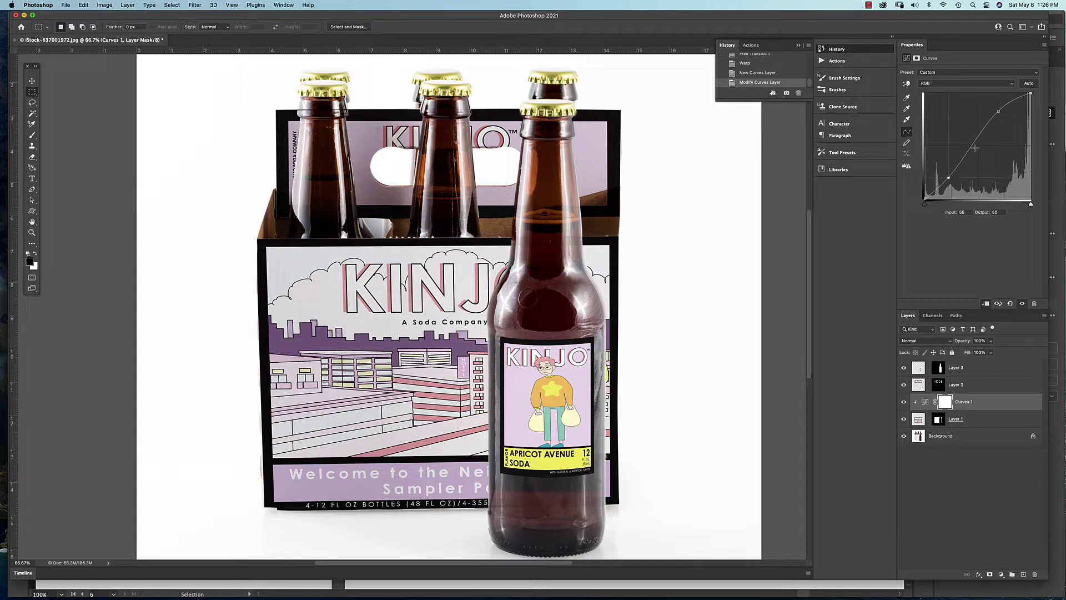
left_click(999, 111)
Add a Hue/Saturation adjustment clipped to Layer 1, raise its saturation to +45, and check the artwork with the adjustments toggled.
left_click(917, 420)
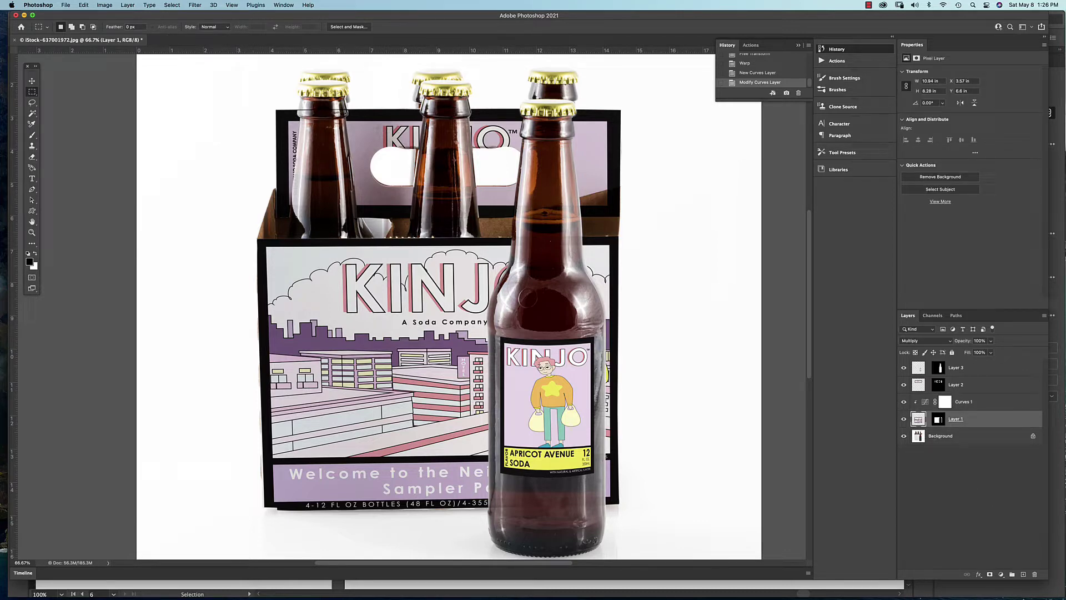
left_click(1001, 574)
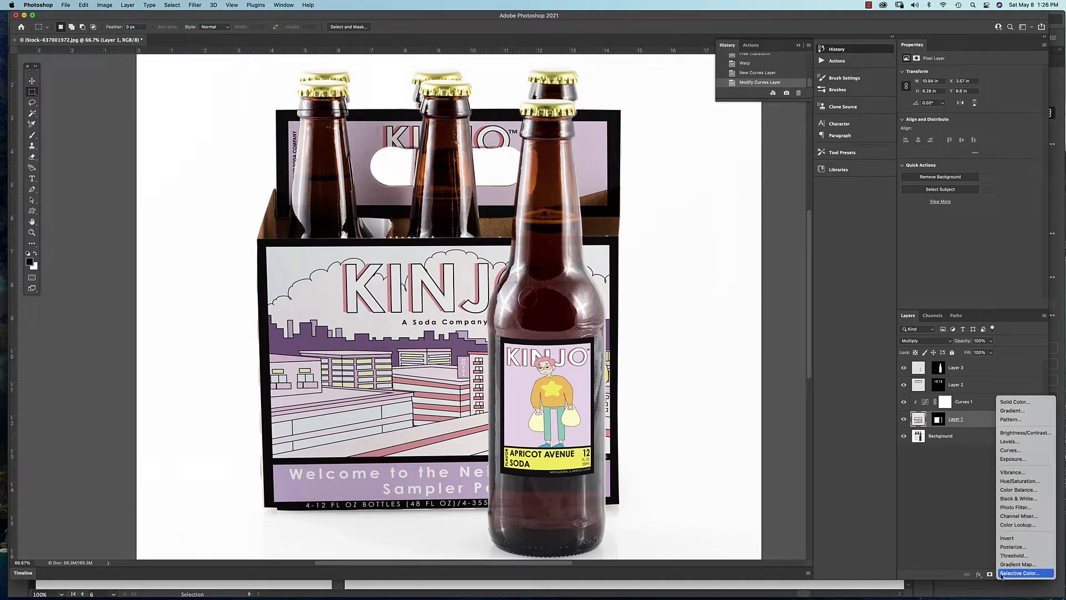
left_click(1006, 481, "alt")
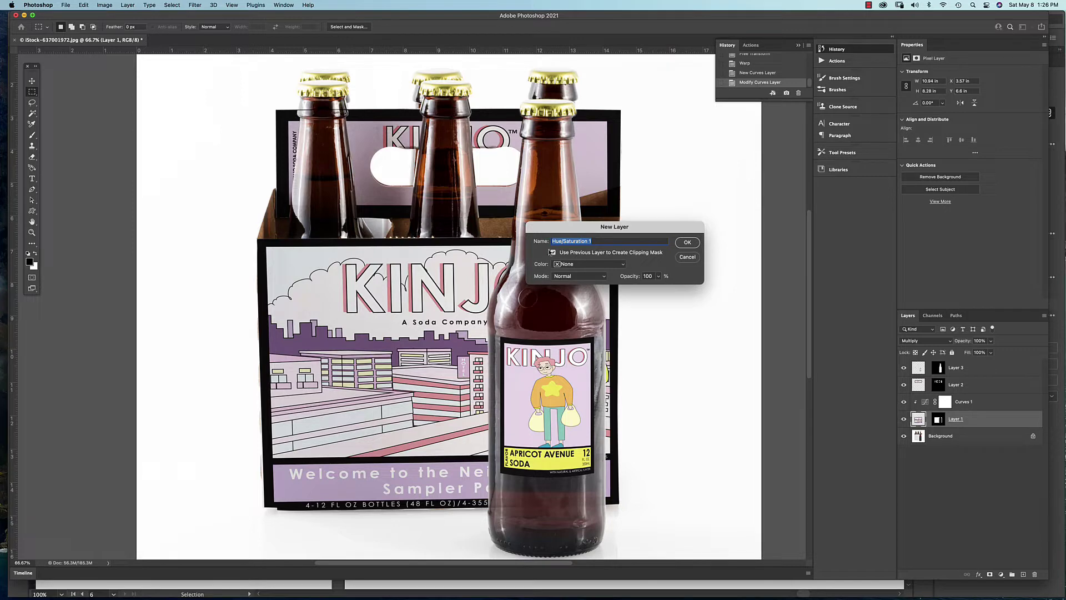
left_click(687, 242)
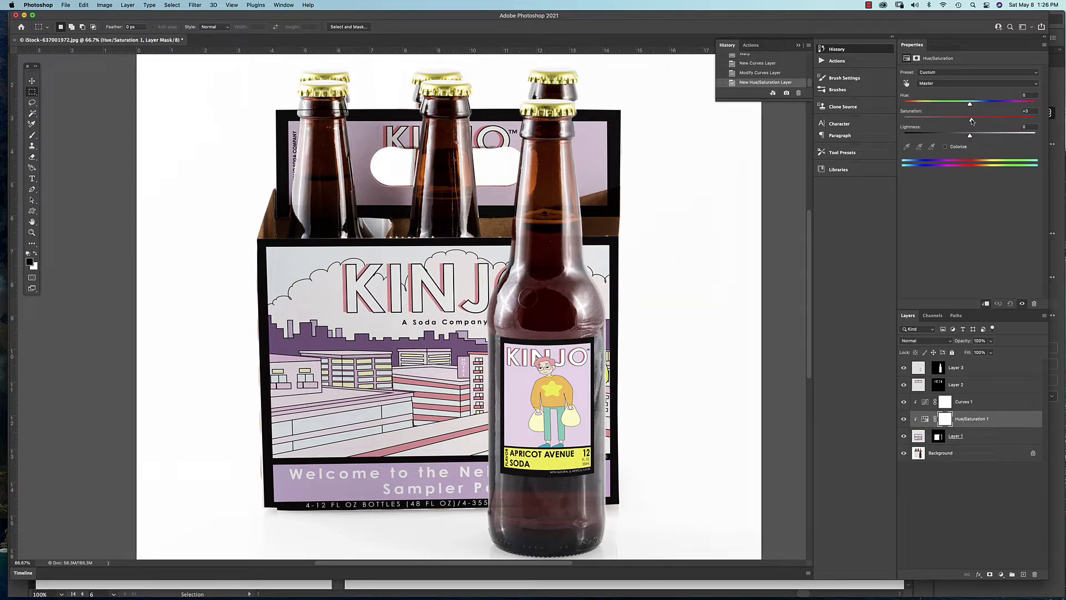
left_click_drag(971, 120, 1001, 120)
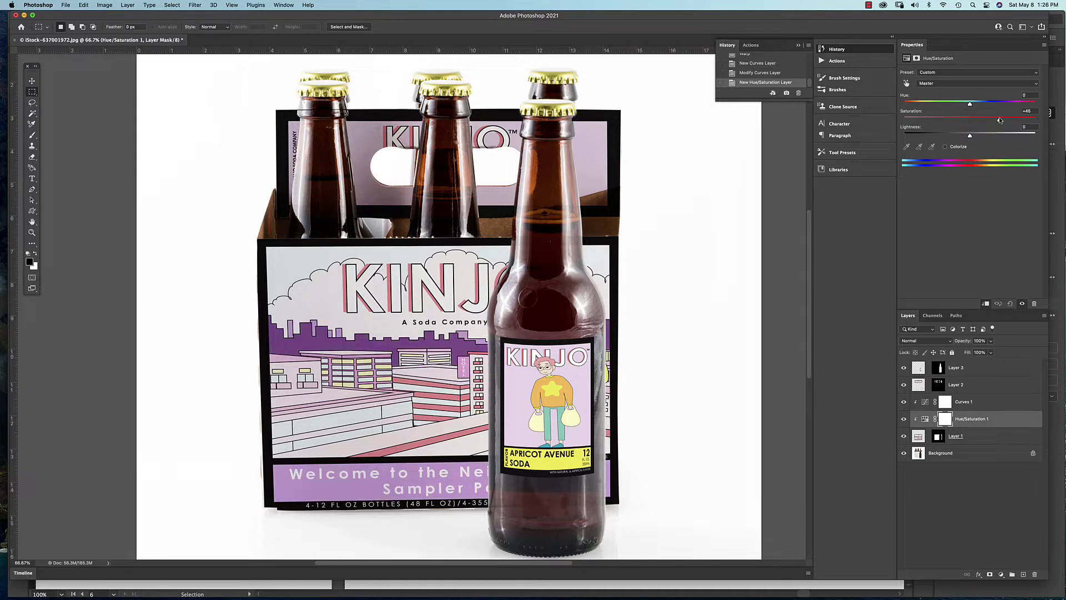
left_click(903, 418)
left_click(904, 404)
Compare the carrier's handle panel by switching Layer 2 to Normal and back to Multiply.
key("super+plus")
key("super+plus")
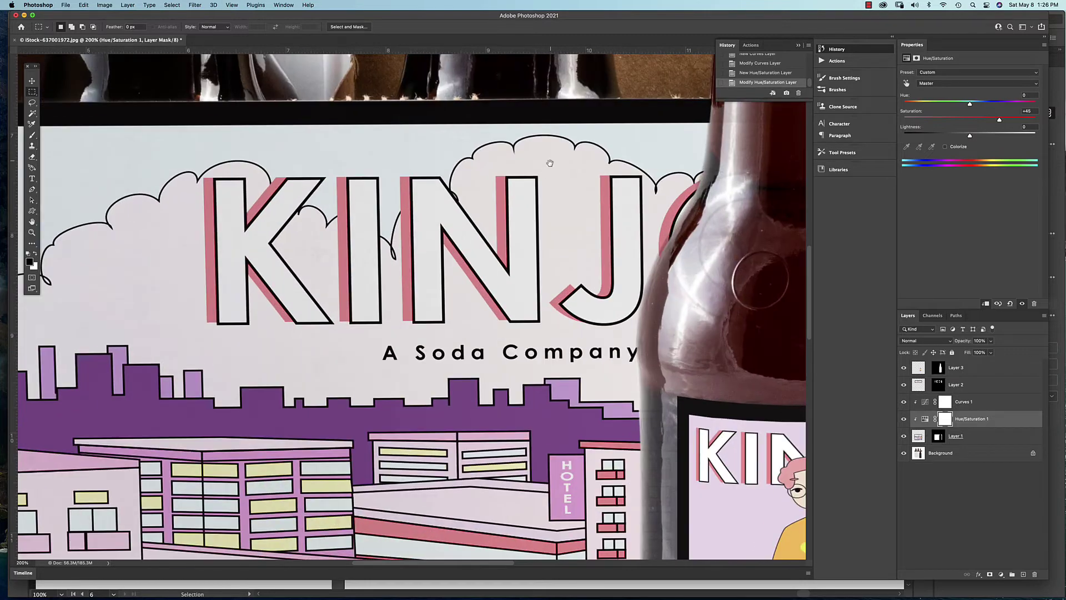
left_click_drag(549, 162, 562, 510)
left_click_drag(564, 336, 454, 328)
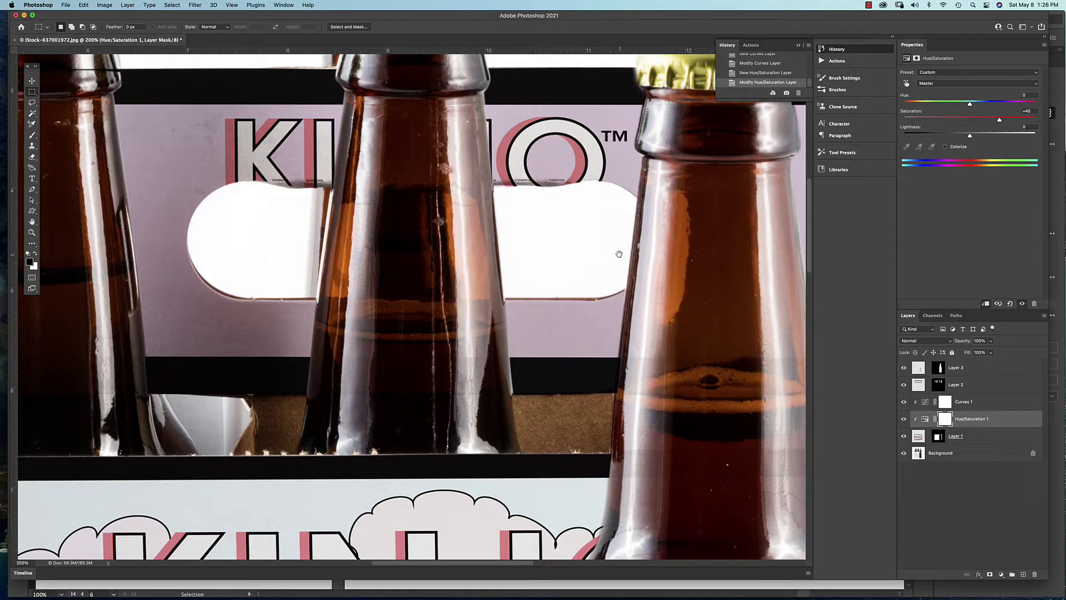
left_click_drag(677, 259, 443, 236)
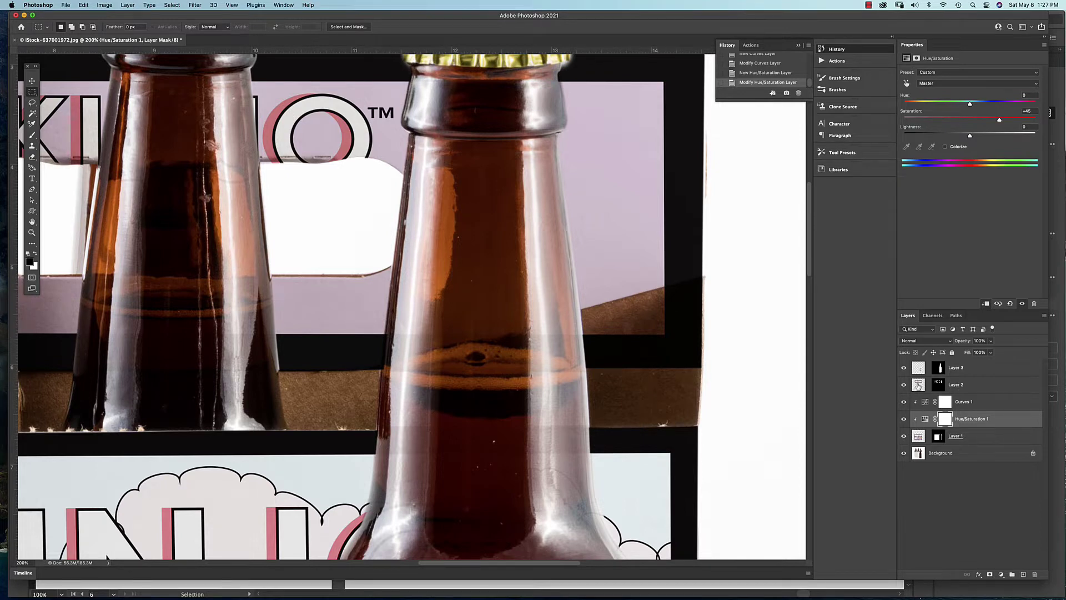
left_click(918, 386)
left_click(922, 340)
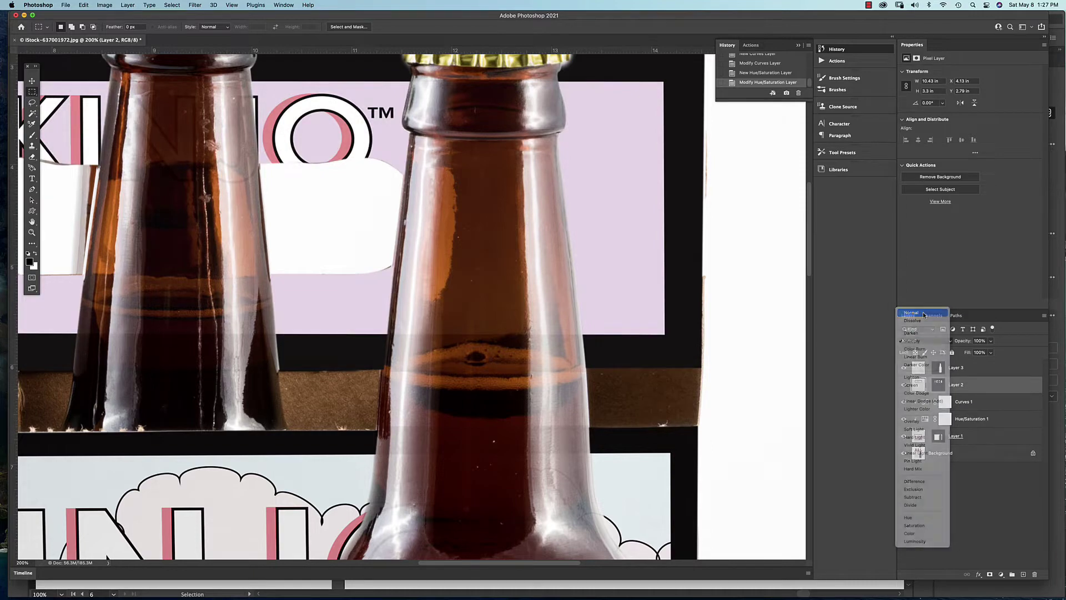
left_click(916, 341)
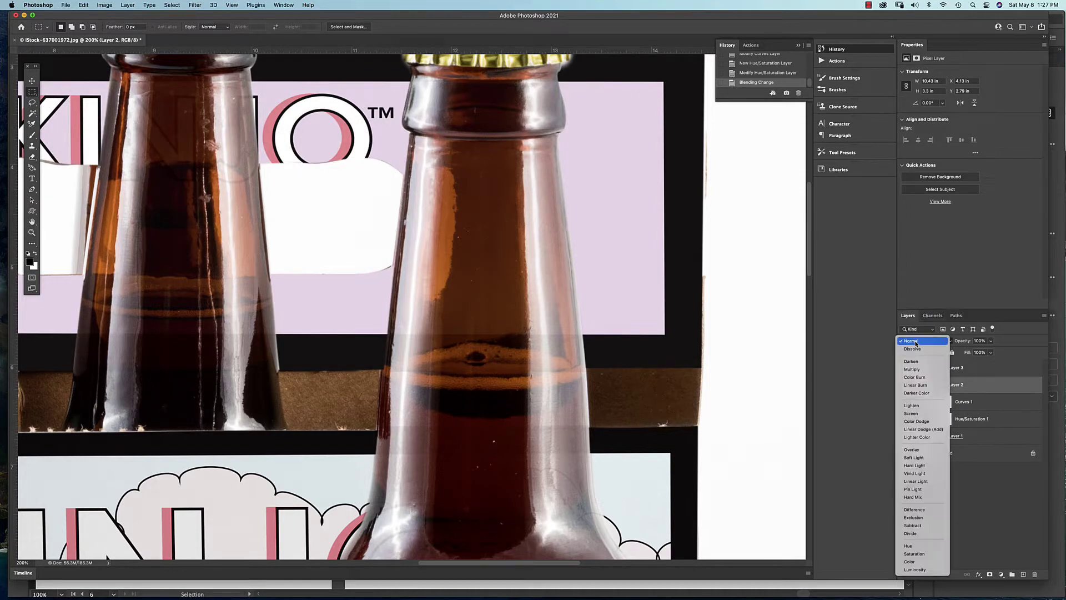
left_click(911, 369)
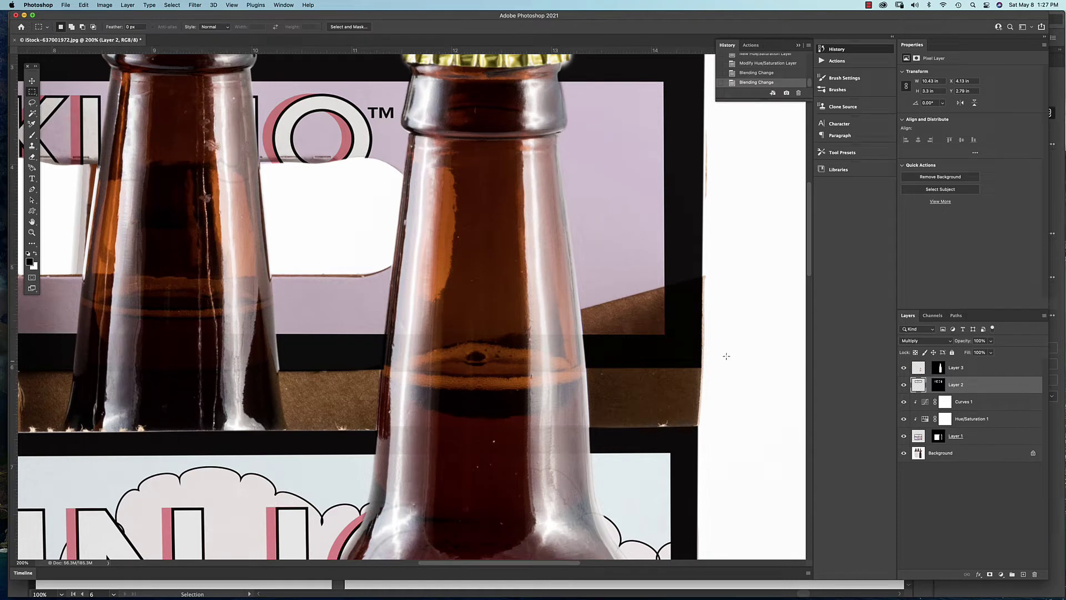
Clone Stamp clean panel surface on the Background layer over the brown cardboard wedge in the handle panel's lower corner beside the front bottle.
left_click(918, 454)
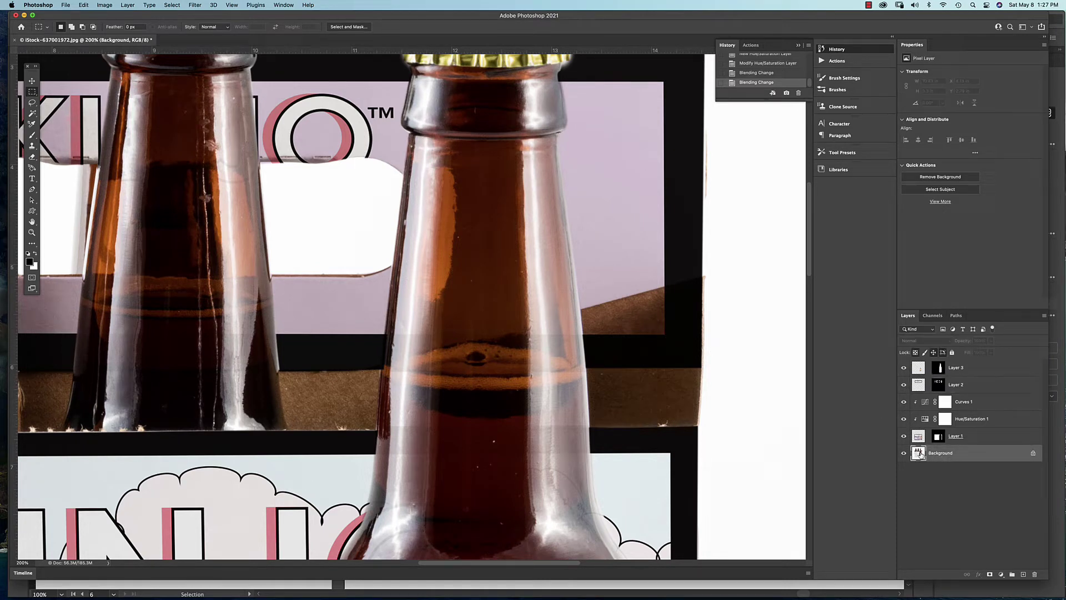
key("s")
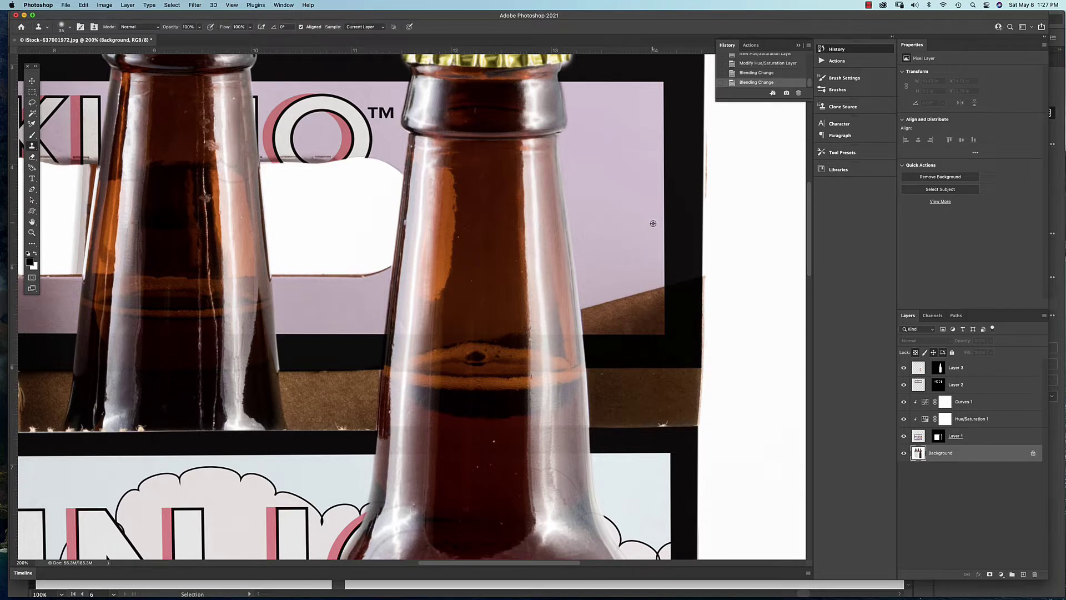
left_click(653, 223, "alt")
mouse_move(662, 276)
left_mouse_down()
mouse_move(660, 306)
mouse_move(658, 277)
mouse_move(637, 302)
left_mouse_up()
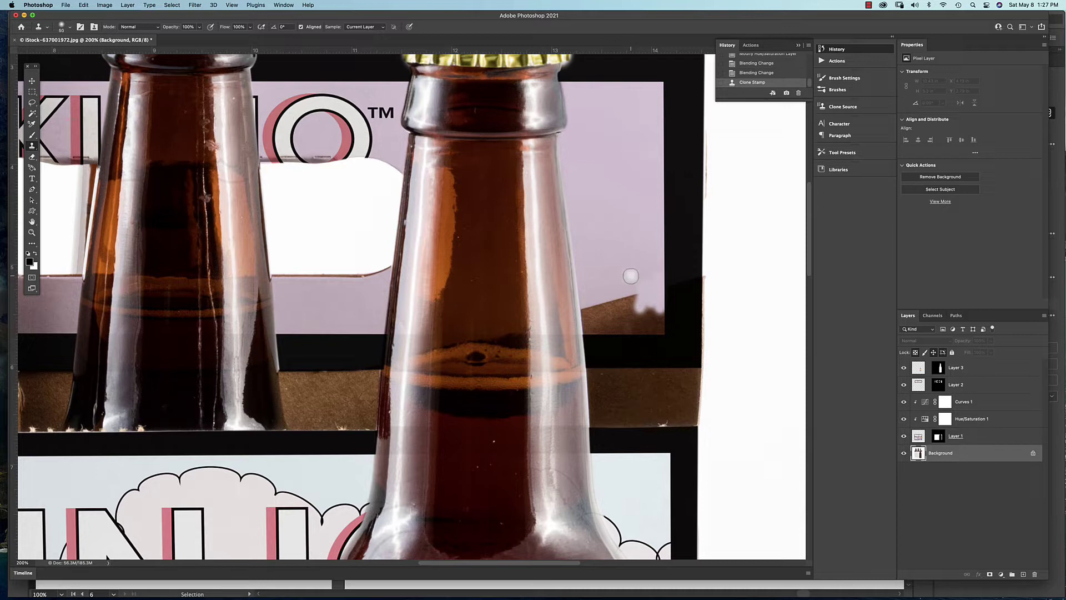
key("bracketright")
key("bracketright")
left_click(624, 231, "alt")
mouse_move(625, 285)
left_mouse_down()
mouse_move(601, 299)
mouse_move(588, 330)
mouse_move(644, 326)
mouse_move(648, 307)
mouse_move(660, 345)
mouse_move(680, 288)
mouse_move(690, 290)
mouse_move(681, 340)
left_mouse_up()
left_click(637, 243, "alt")
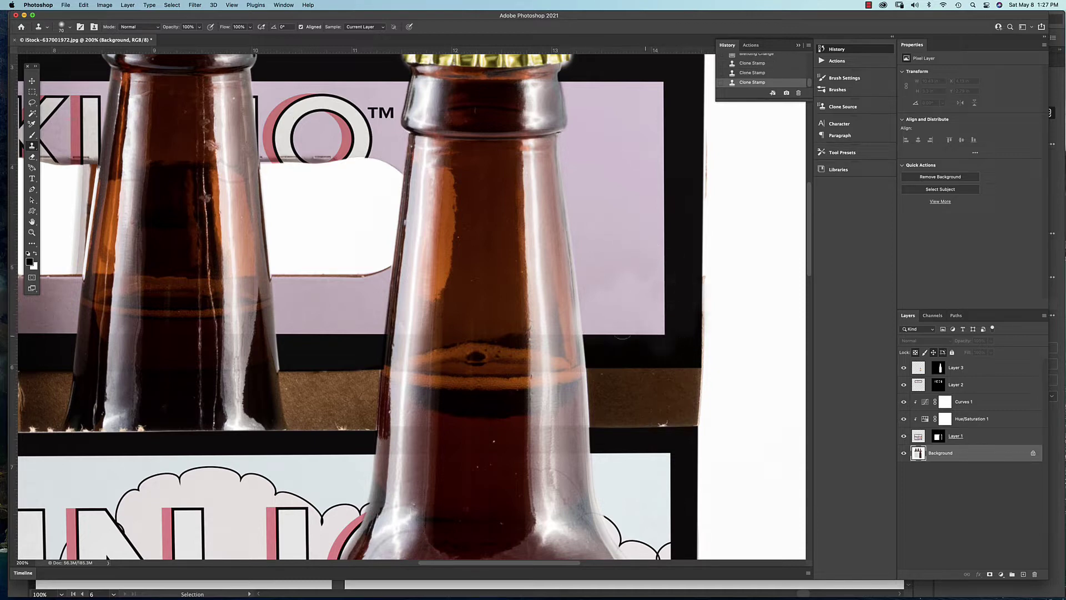
Add a Curves adjustment clipped to Layer 2, raising the highlights to output 216 and lowering the shadows to about output 45.
scroll(565, 300, "down", 4)
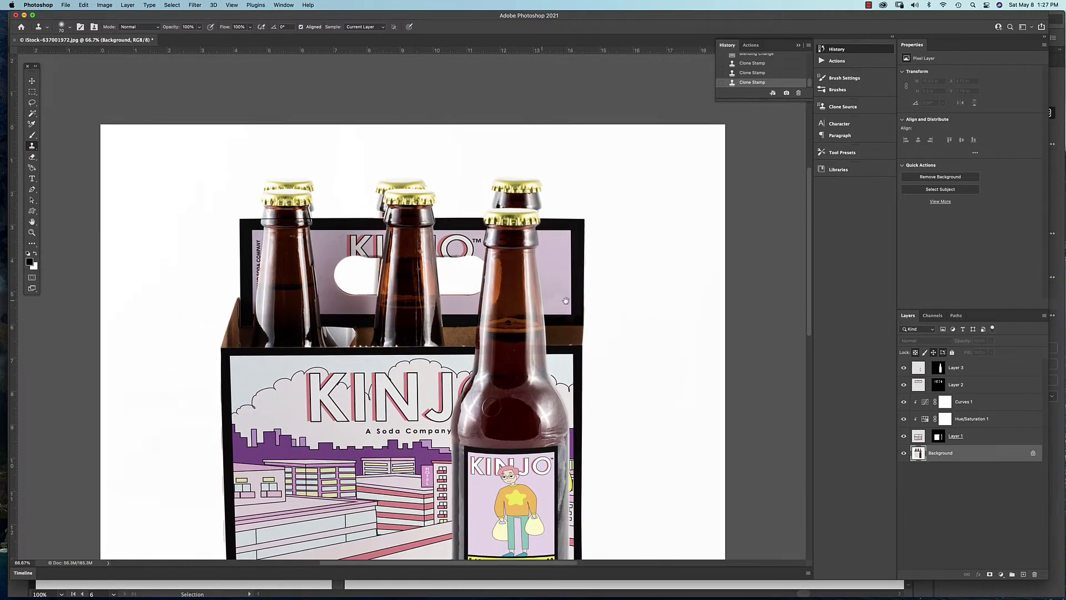
left_click_drag(565, 300, 596, 300)
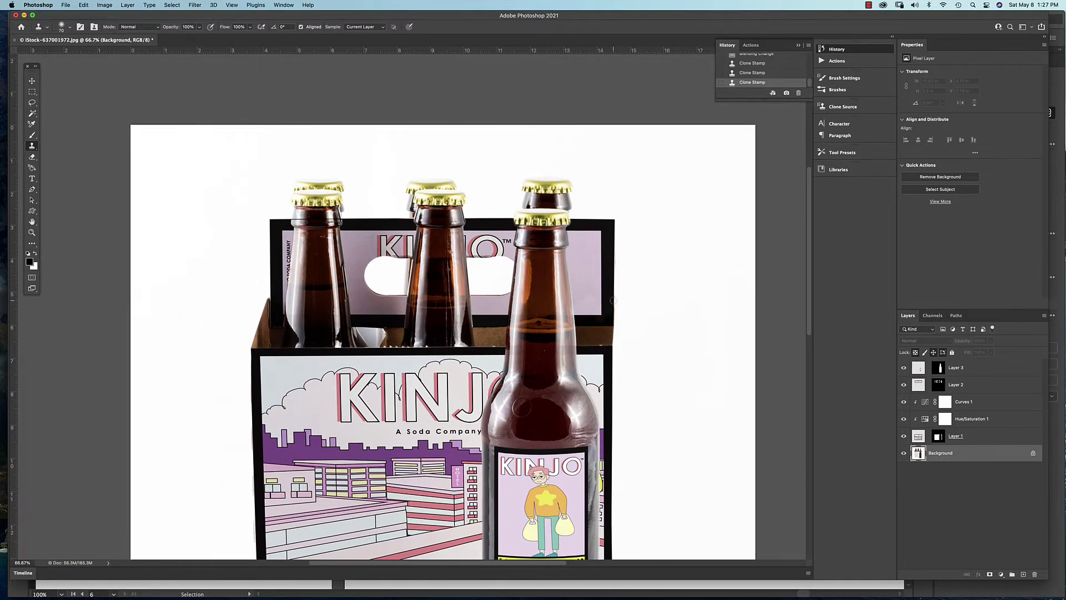
left_click(919, 385)
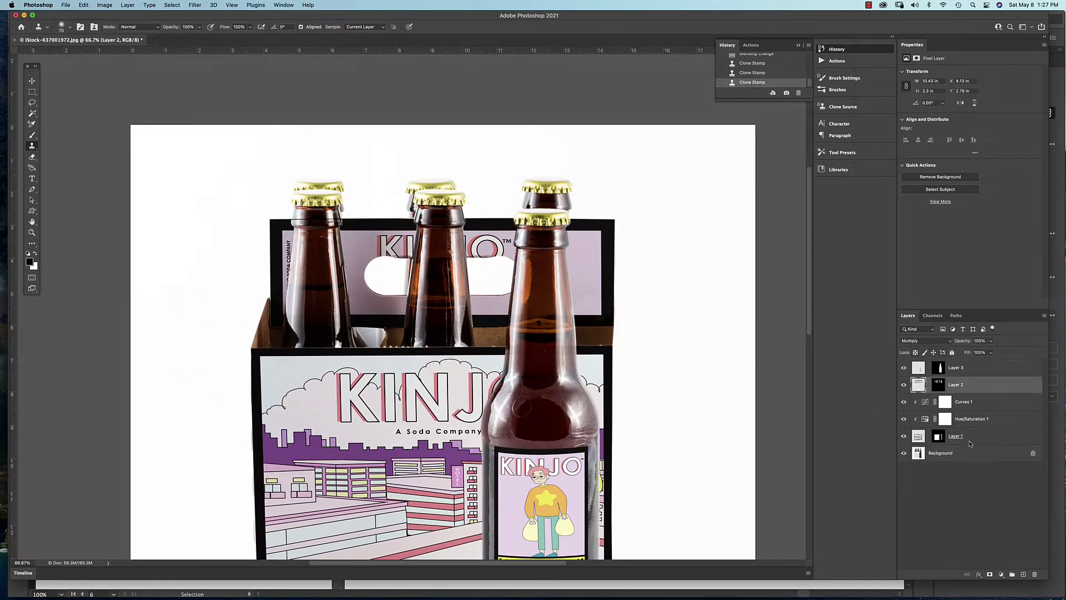
left_click(1001, 574)
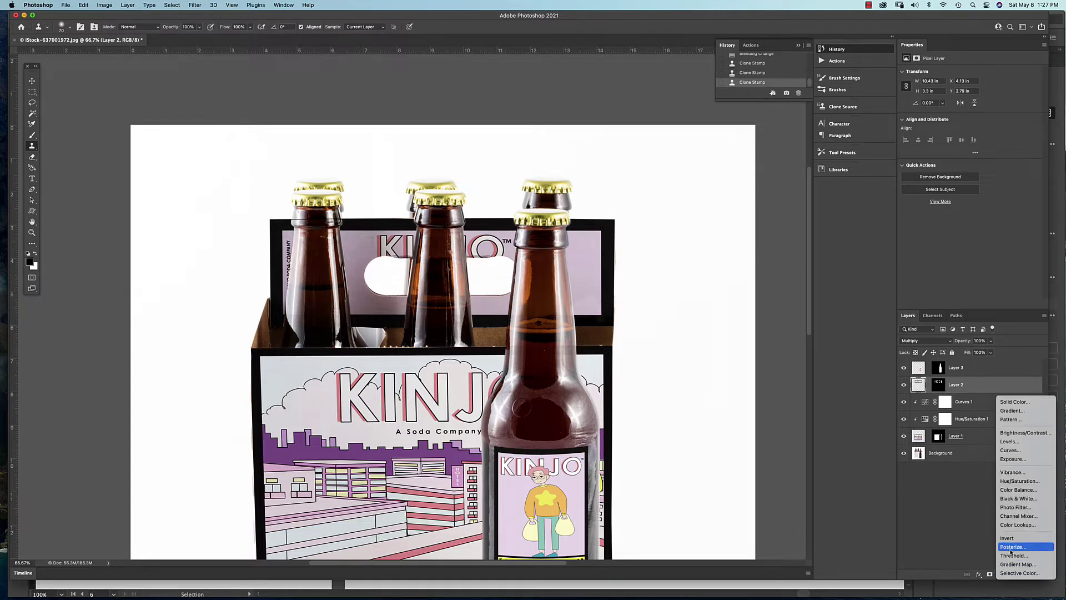
left_click(1027, 451, "alt")
left_click(554, 254)
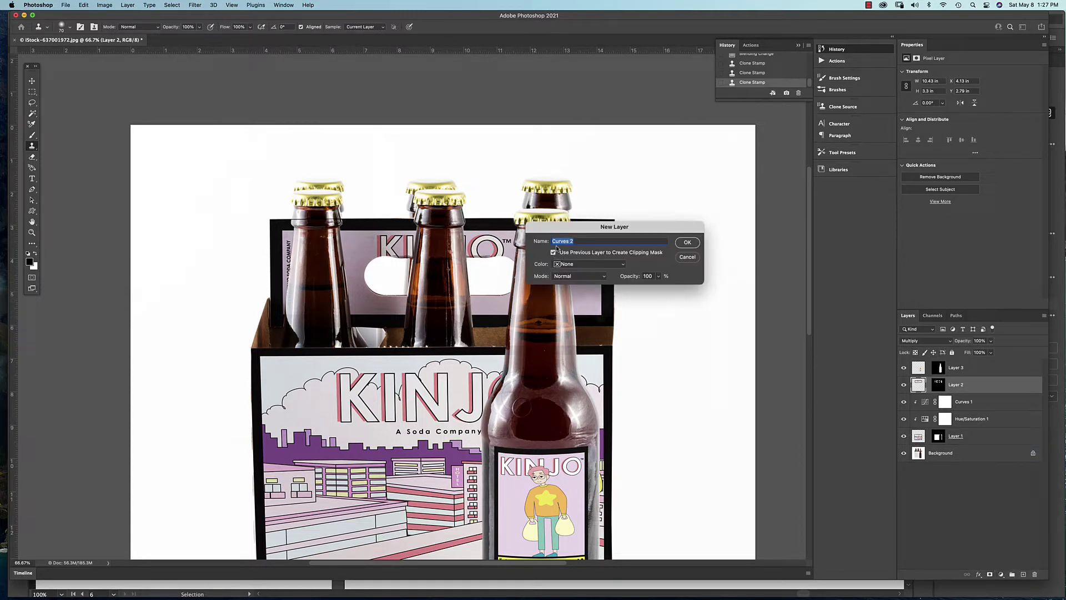
left_click(684, 243)
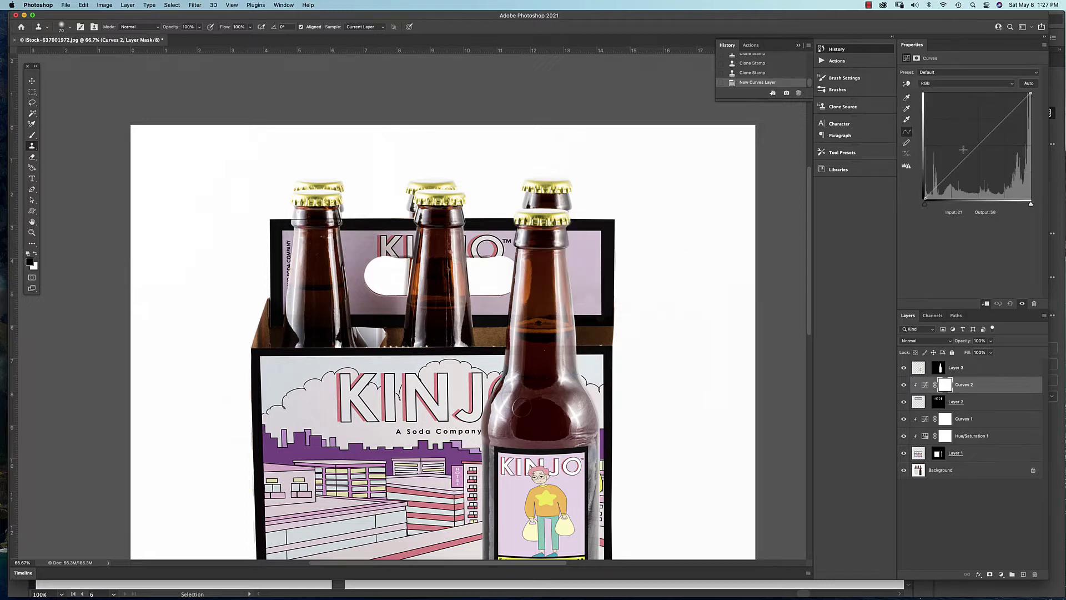
left_click_drag(1008, 116, 1000, 109)
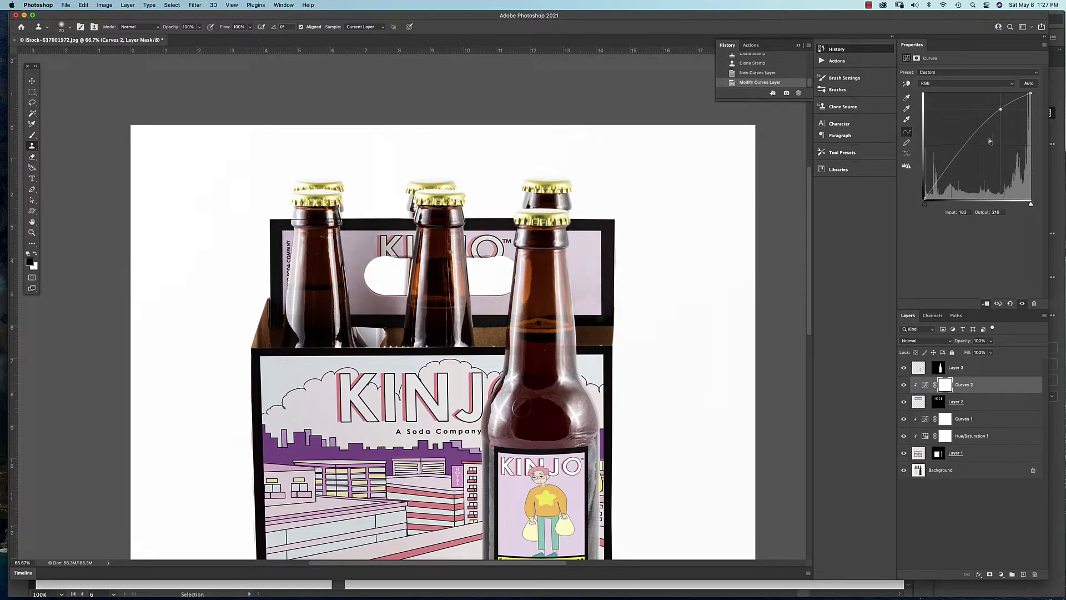
left_click_drag(945, 173, 948, 180)
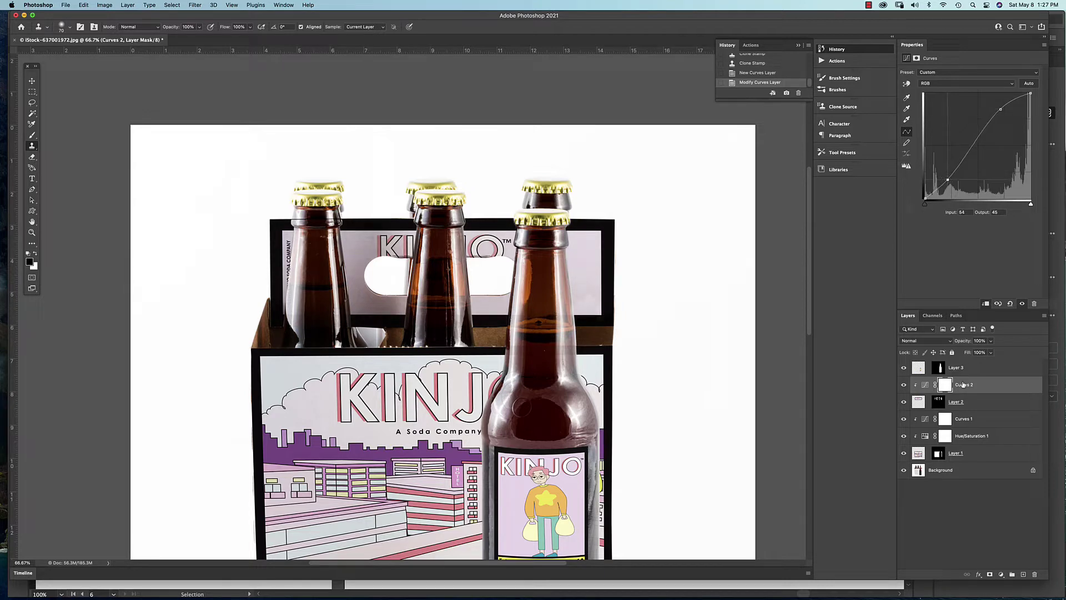
Add a Hue/Saturation adjustment clipped to Layer 2 and raise its saturation to +48.
left_click(917, 404)
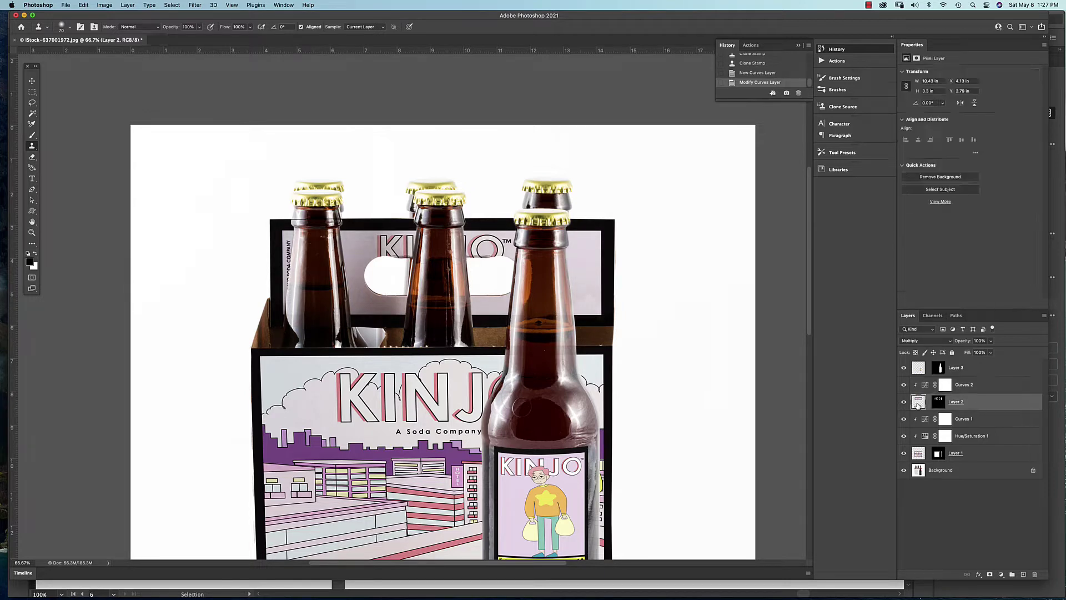
left_click(1001, 575)
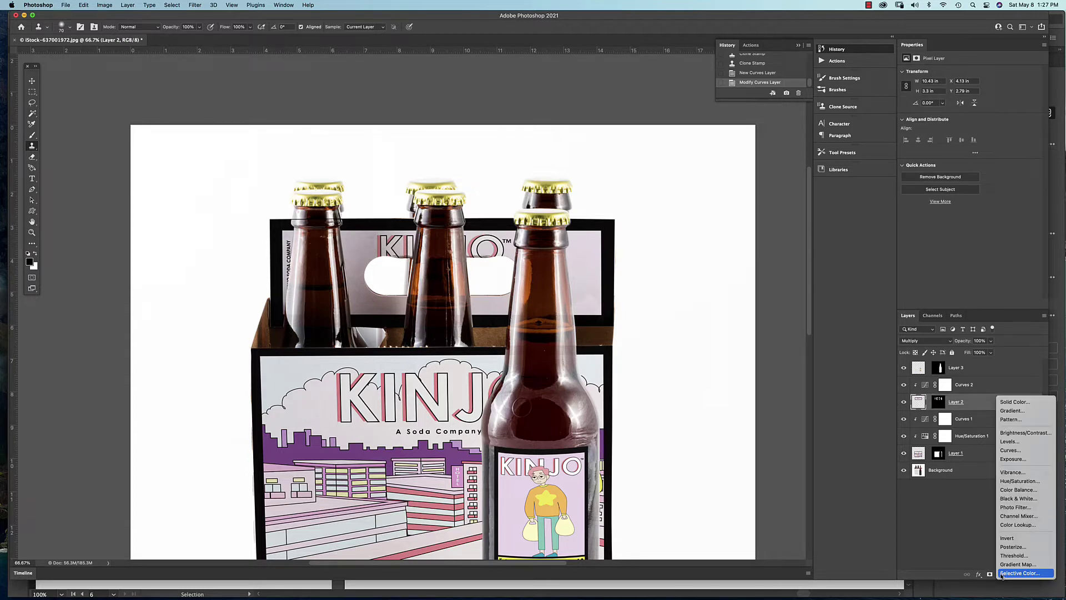
left_click(1022, 481, "alt")
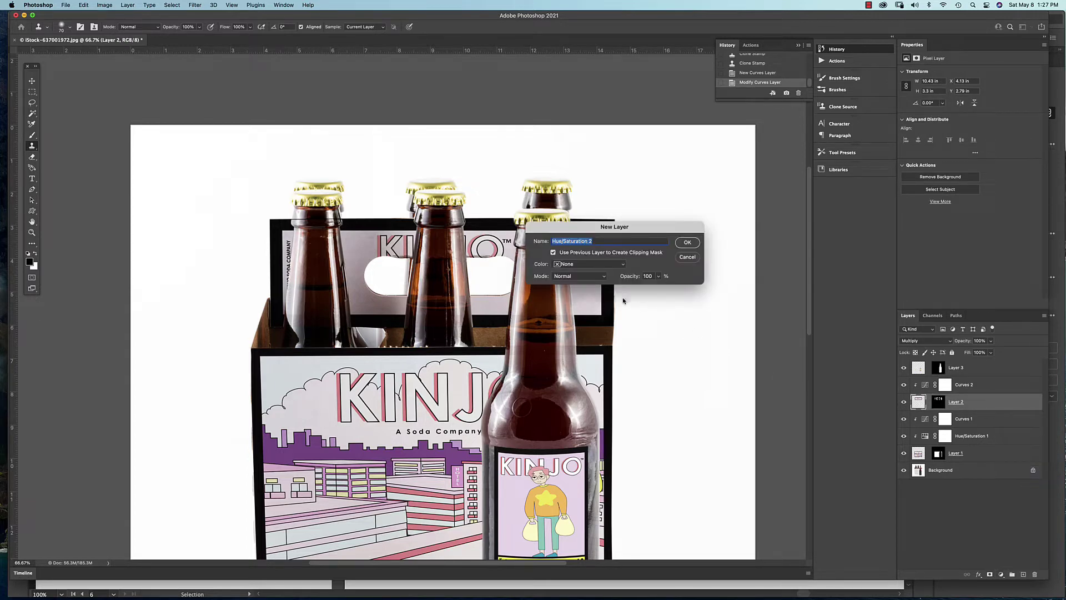
left_click(686, 242)
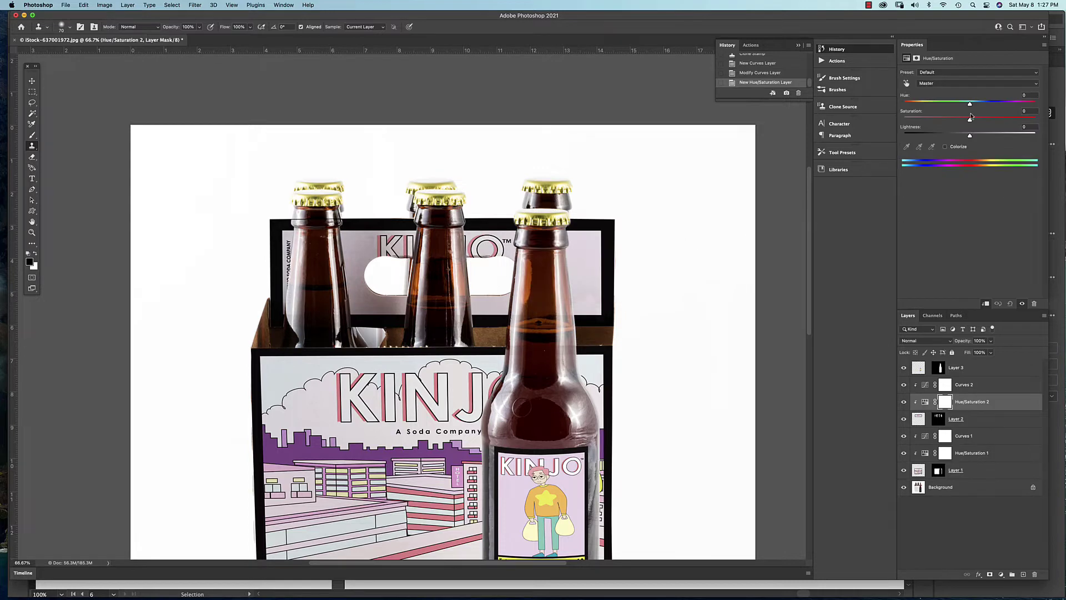
left_click_drag(969, 120, 1001, 120)
scroll(661, 309, "down", 4)
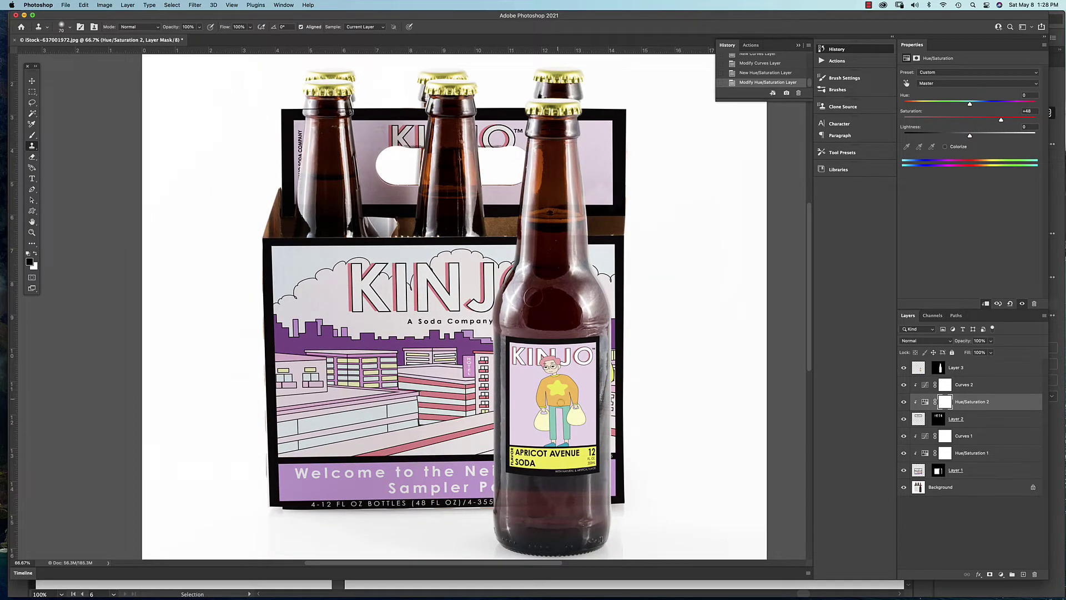
Narrow the Kinjo bottle label on Layer 3 to a width of about 2.64 in with Free Transform.
left_click(918, 369)
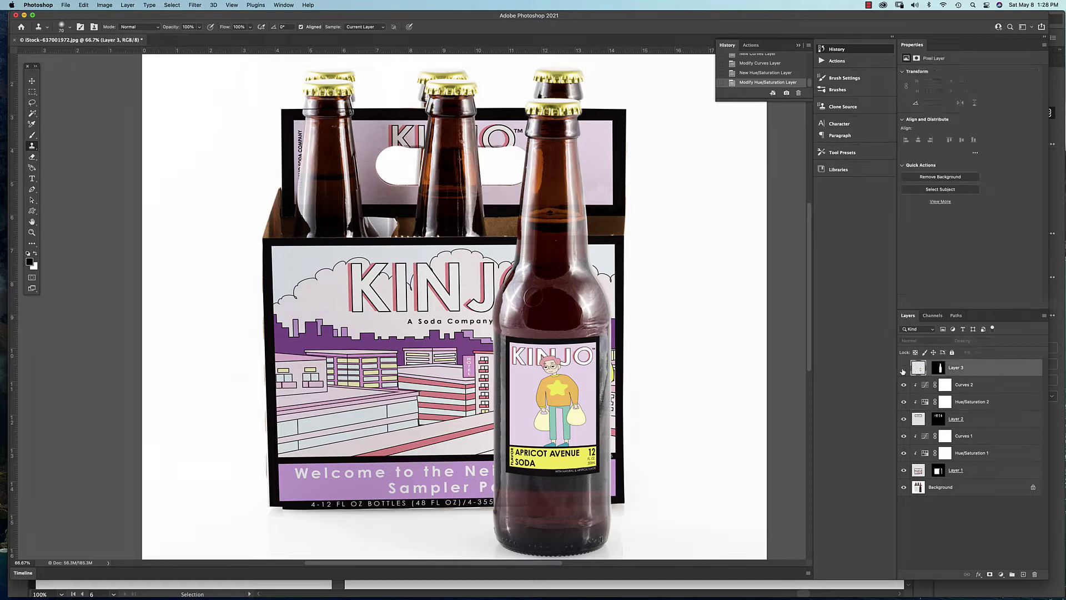
left_click(903, 367)
left_click(903, 367)
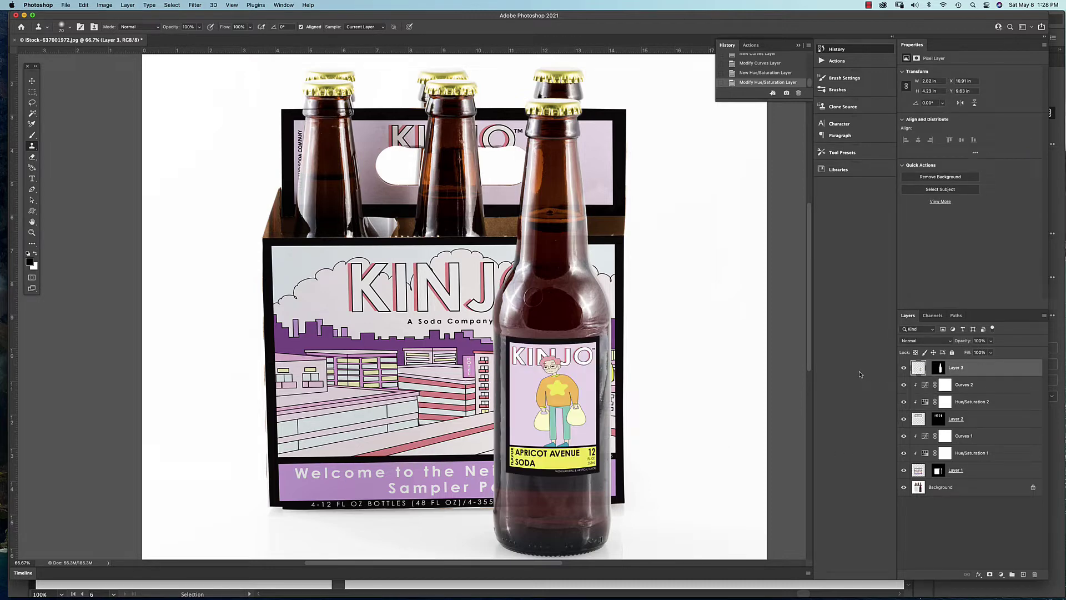
key("super+t")
left_click_drag(598, 406, 574, 420)
key("Return")
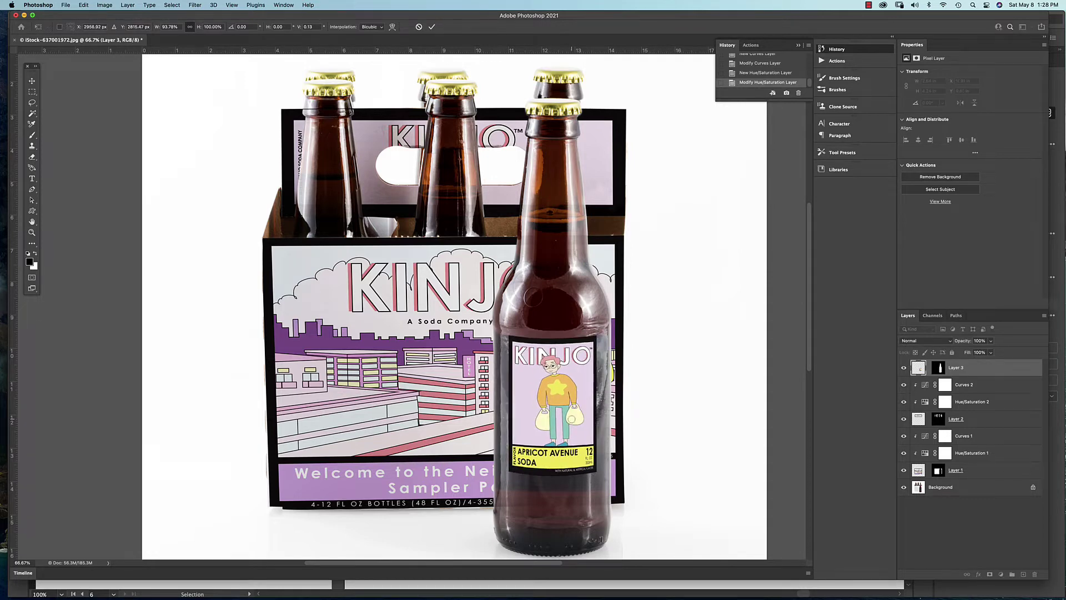
key("s")
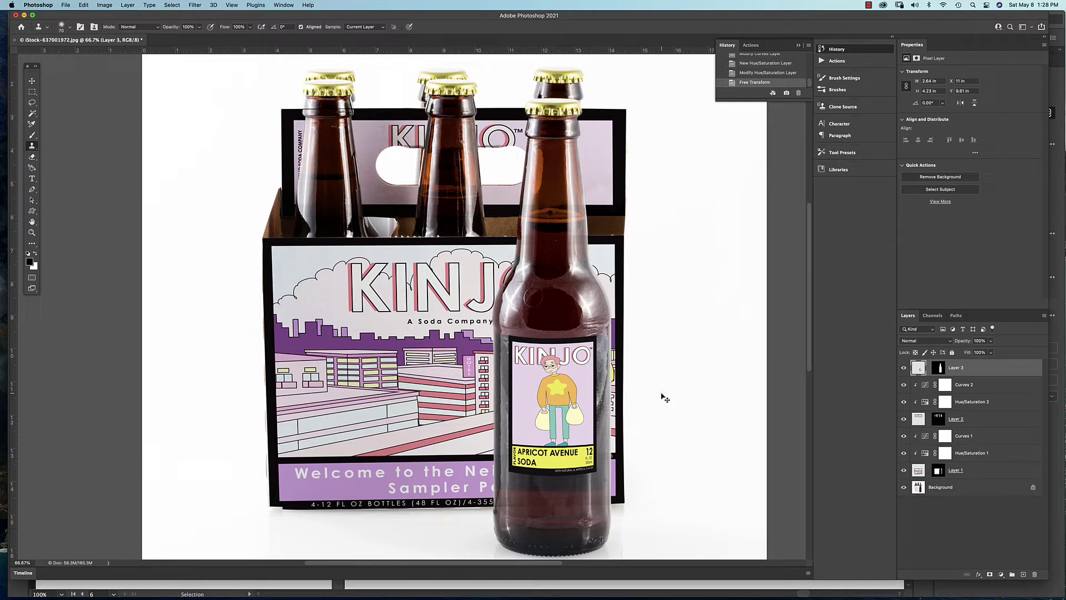
Compare the front bottle with the Layer 3 label hidden and shown.
key("super+equal")
key("super+minus")
left_click(905, 368)
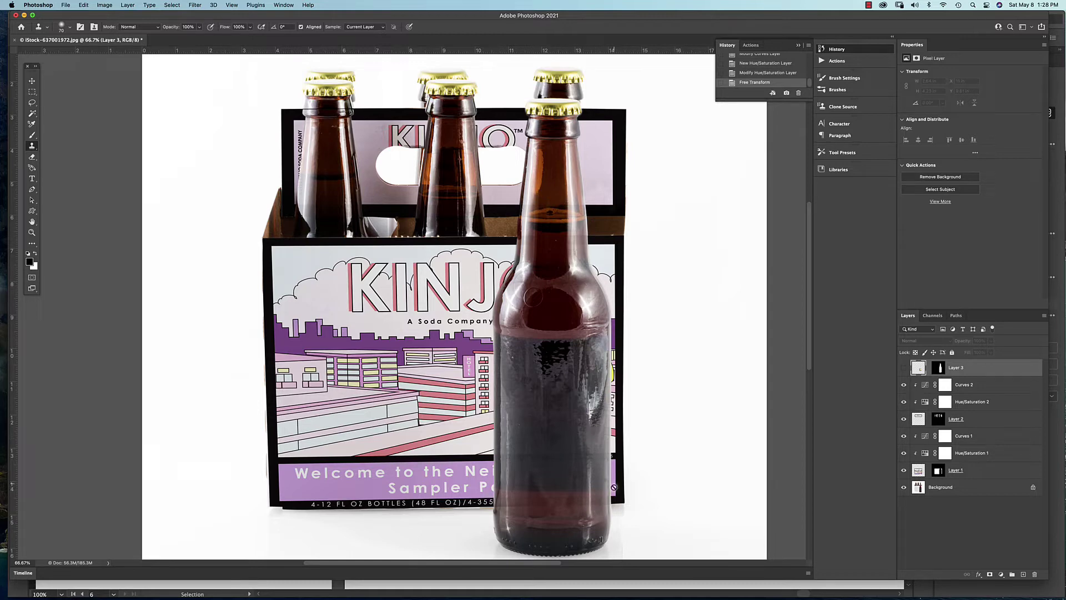
left_click(903, 368)
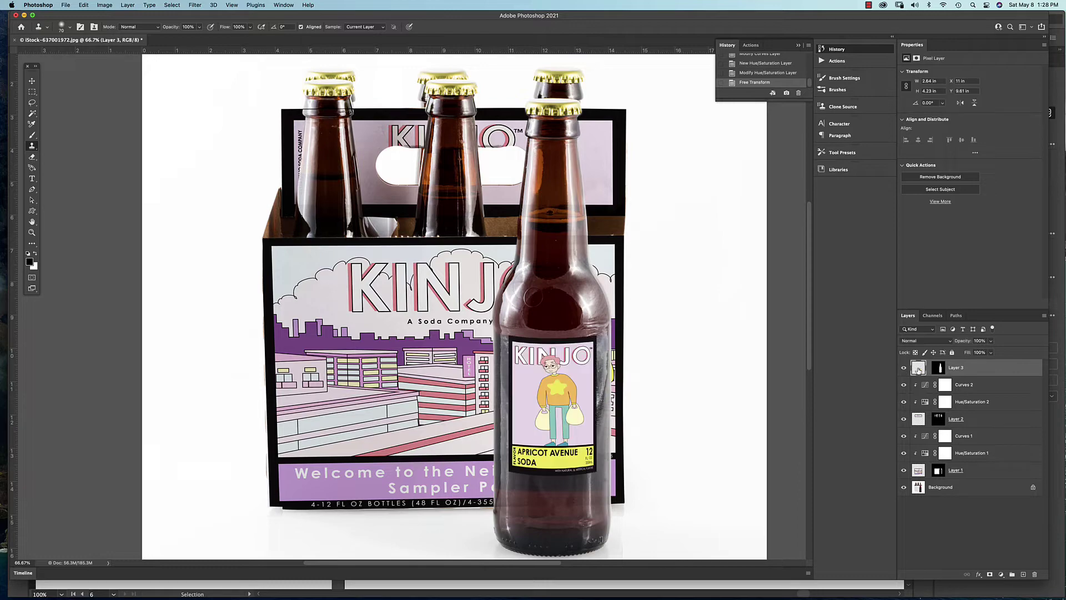
Add a new layer clipped to Layer 3 above the bottle label and name it Highlight.
key("super+plus")
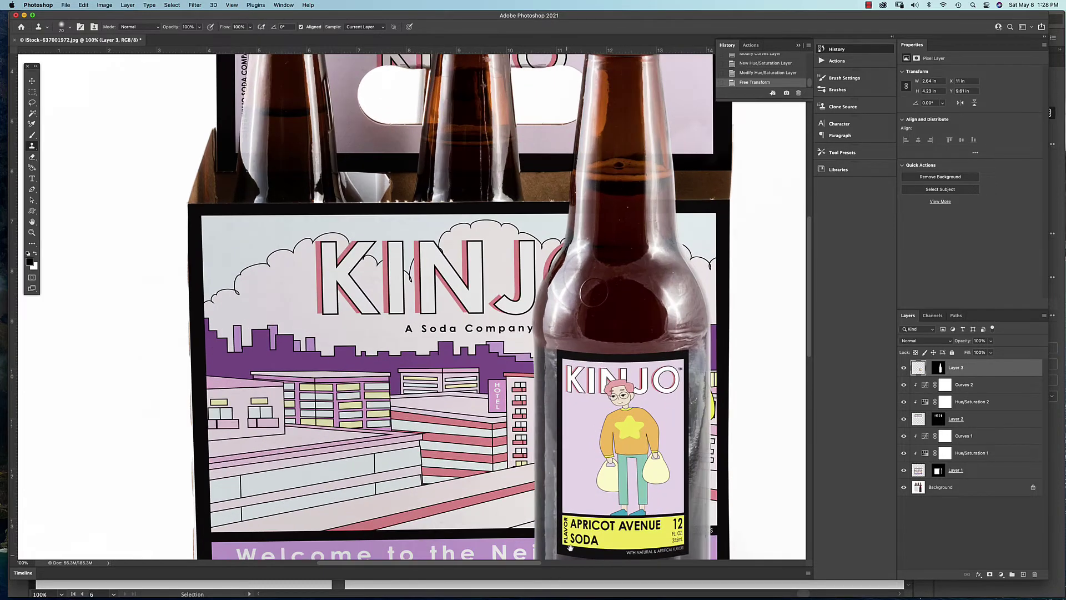
left_click_drag(569, 548, 448, 386)
key("super+plus")
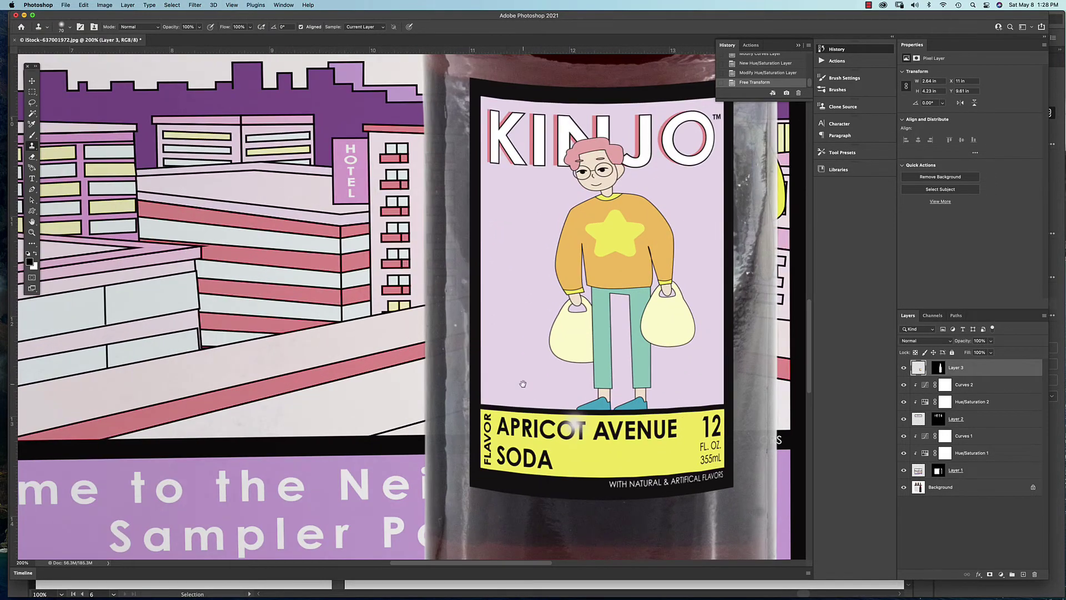
left_click_drag(523, 384, 422, 411)
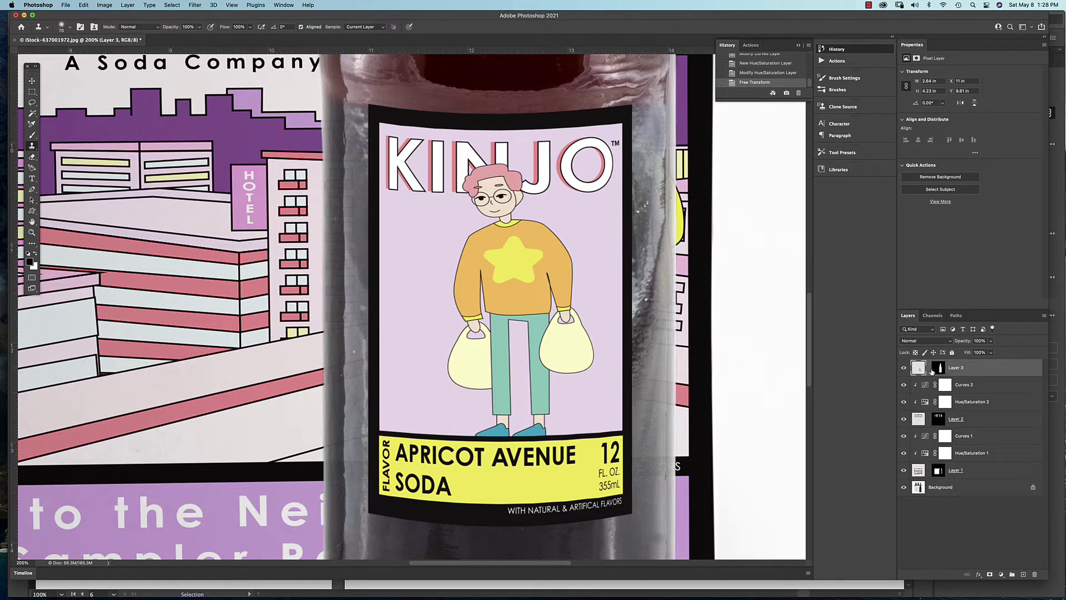
left_click(920, 366)
left_click(1025, 575, "alt")
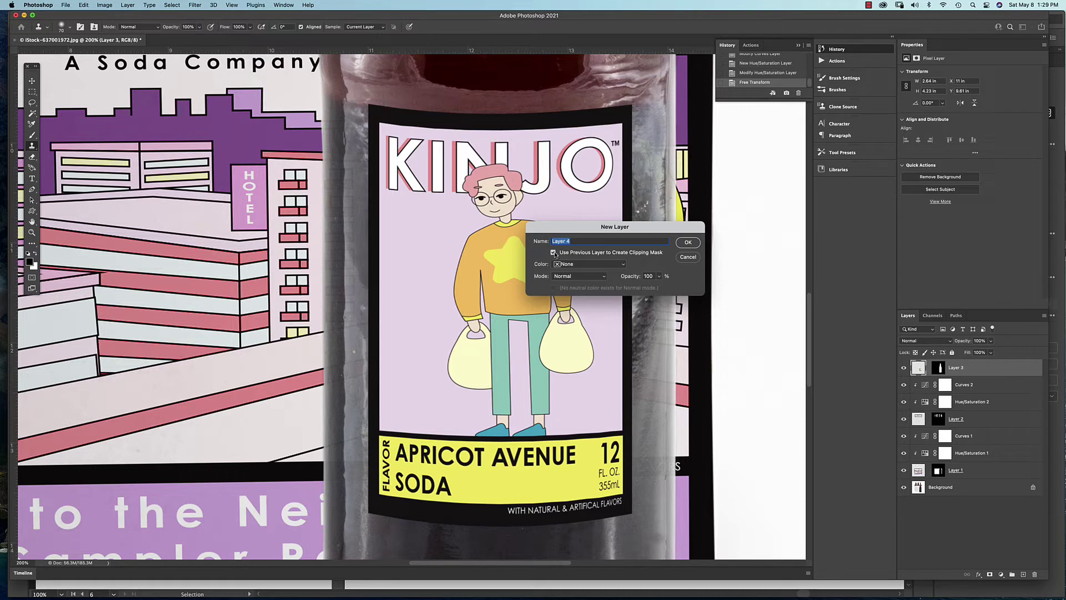
left_click(687, 242)
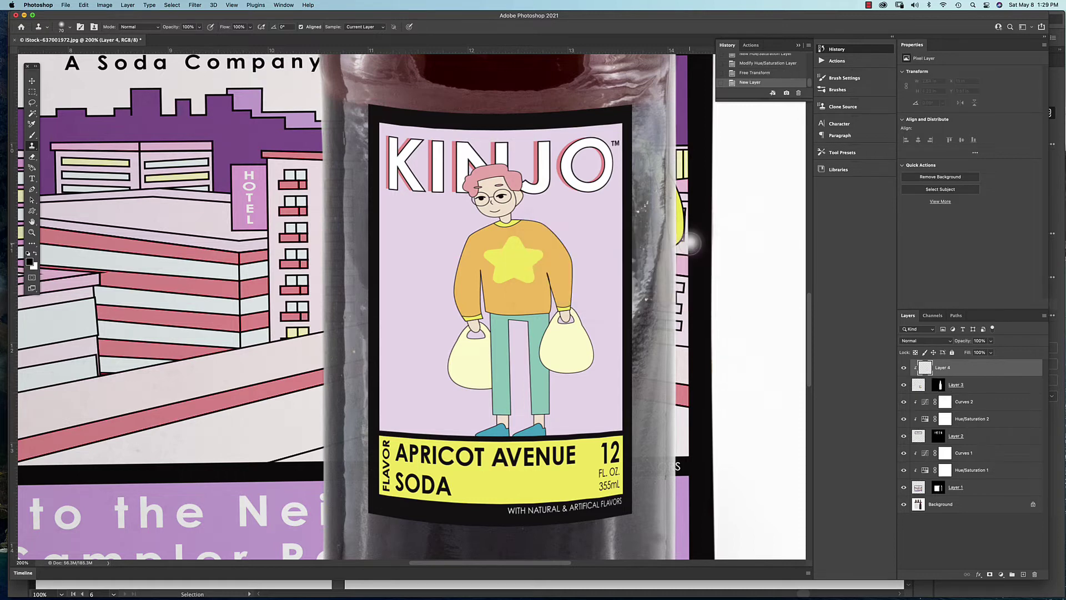
double_click(950, 368)
type("Highlight")
key("Return")
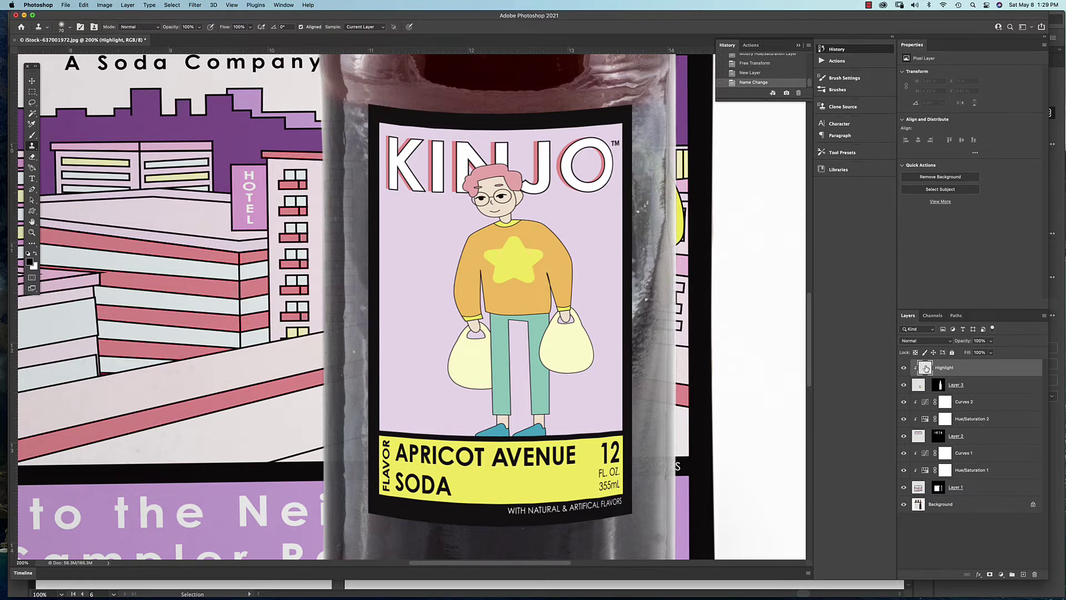
Paint a soft white vertical Brush stroke down the left side of the bottle label on the Highlight layer.
key("b")
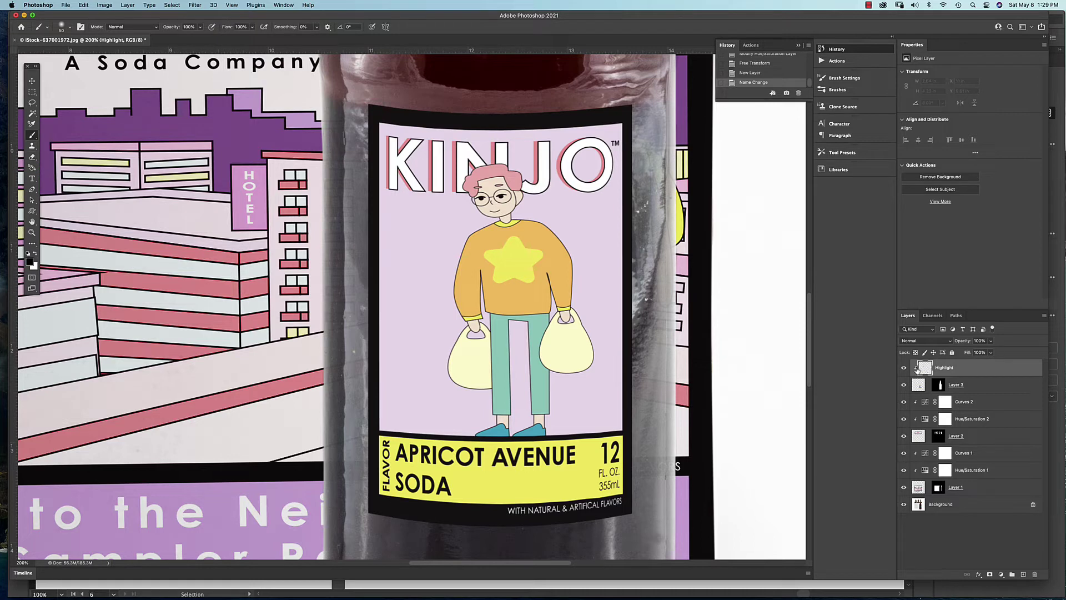
left_click(916, 368, "alt")
left_click(35, 253)
left_click_drag(403, 101, 414, 517)
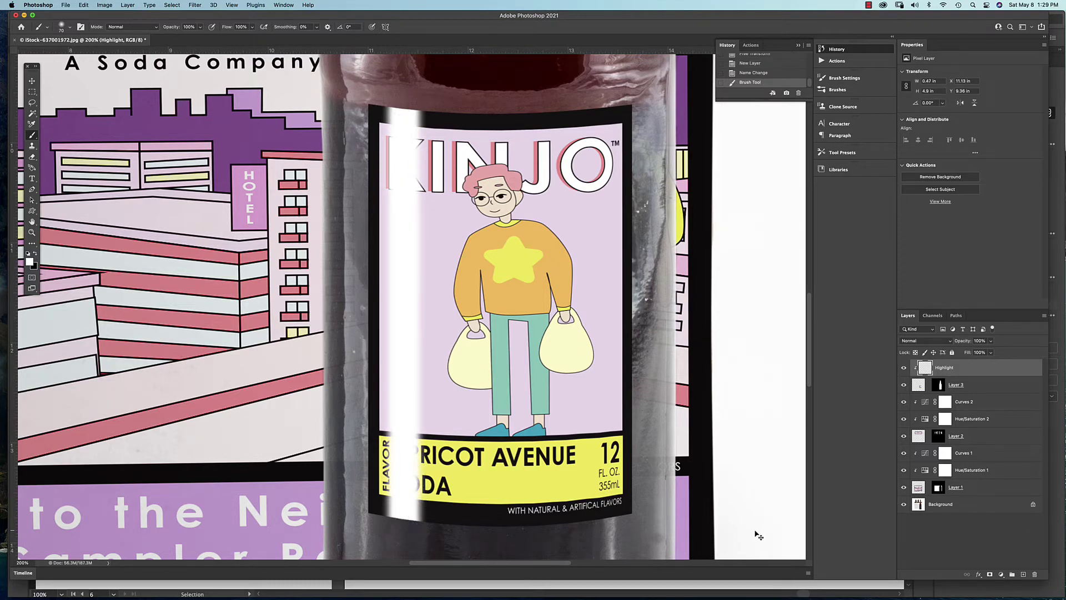
Check the white streak by hiding and showing the Highlight layer, and lower its opacity to 26%.
key("super+minus")
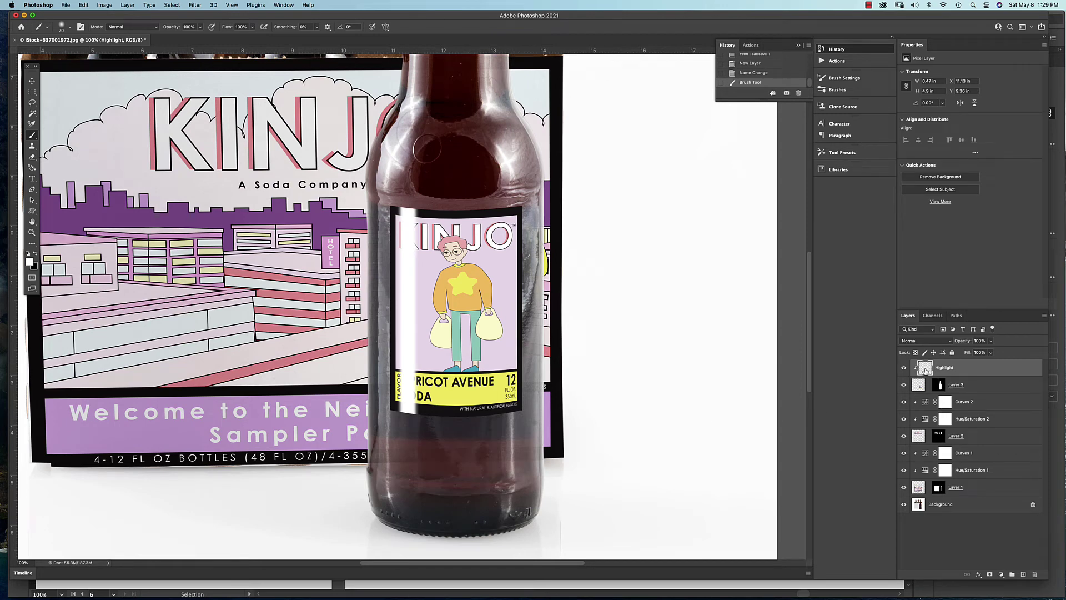
left_click(903, 368)
left_click(904, 368)
left_click(991, 341)
left_click_drag(991, 352, 964, 354)
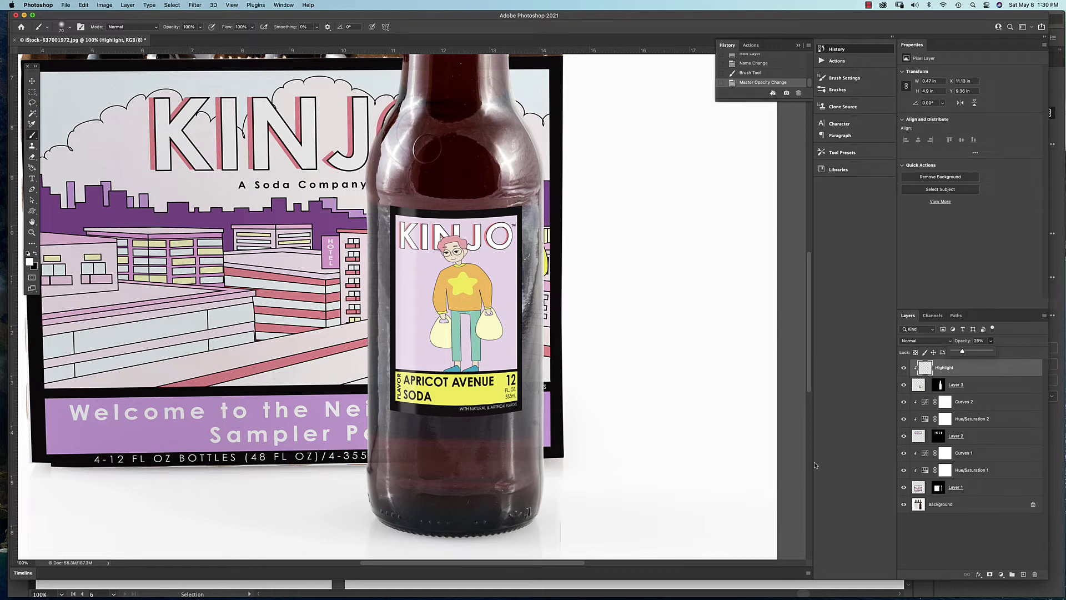
Add a layer named Shadow clipped to Layer 3 and paint a soft black vertical stroke down the label's right side.
left_click(925, 385)
left_click(924, 384)
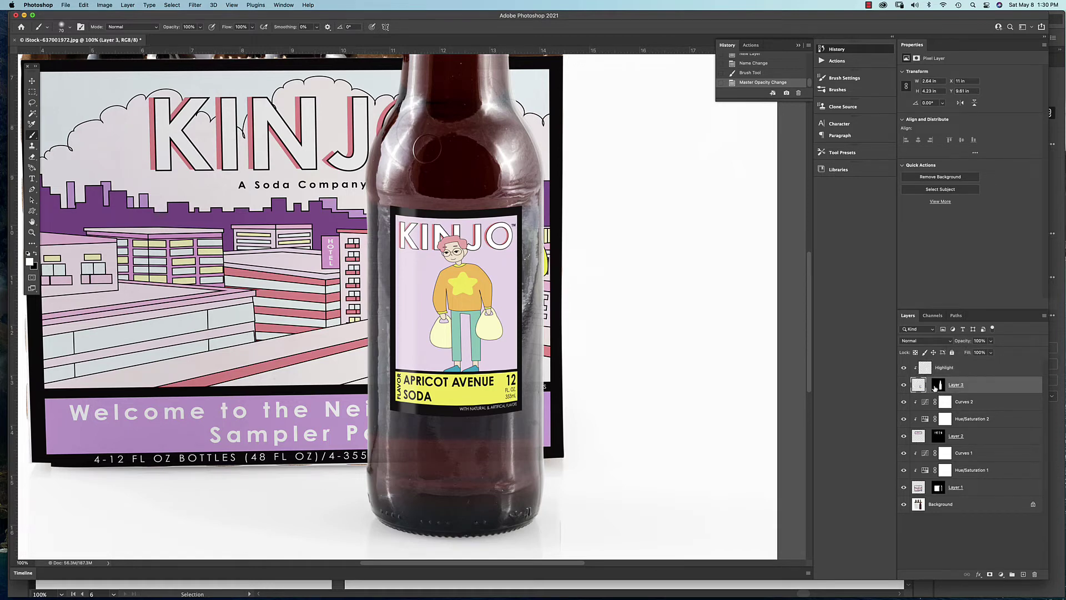
left_click(1024, 575, "alt")
type("Shadow")
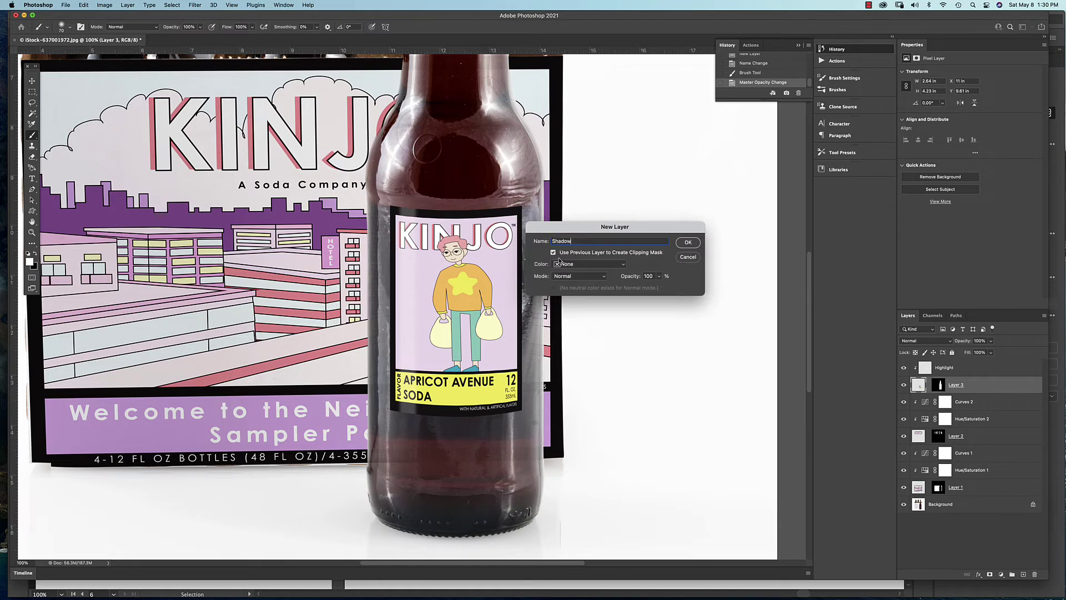
left_click(695, 242)
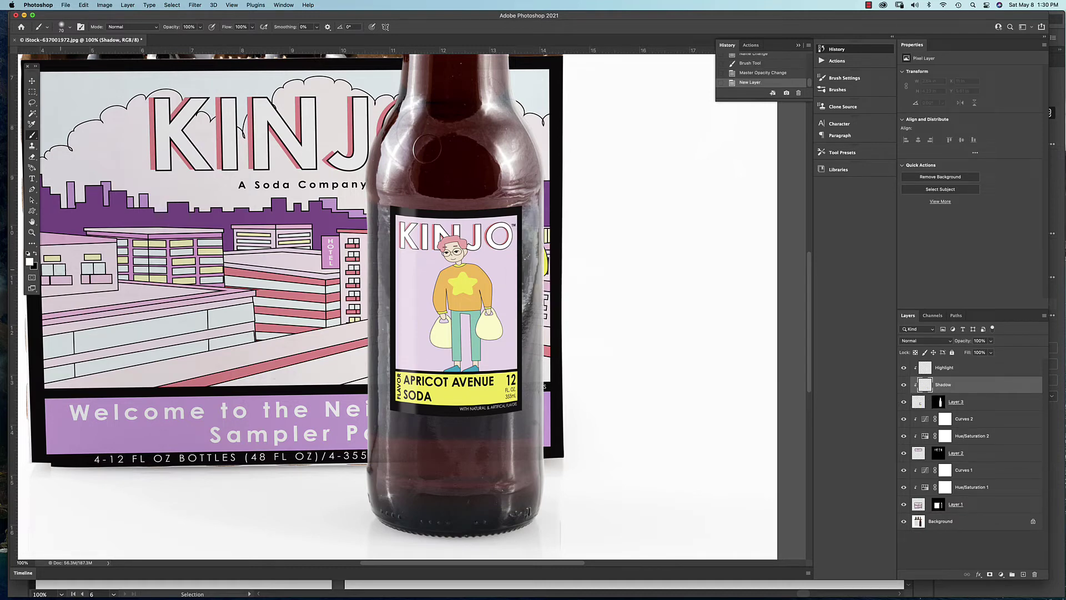
left_click(35, 251)
left_click_drag(499, 208, 499, 438)
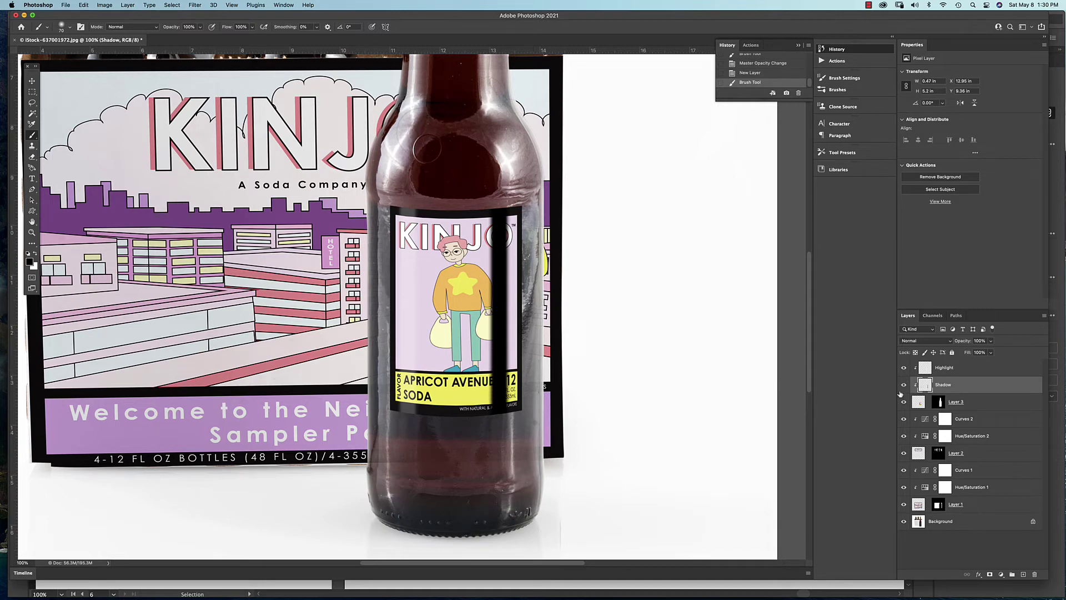
Set the Shadow layer's blend mode to Multiply and its opacity to 10%.
left_click(990, 340)
left_click_drag(993, 352, 957, 354)
left_click(923, 342)
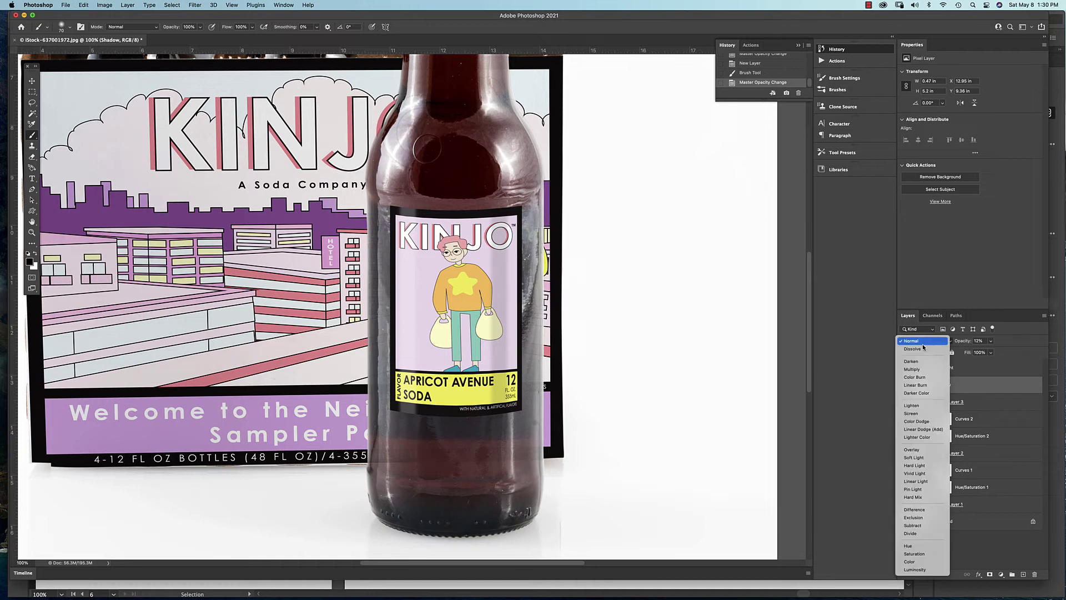
left_click(921, 370)
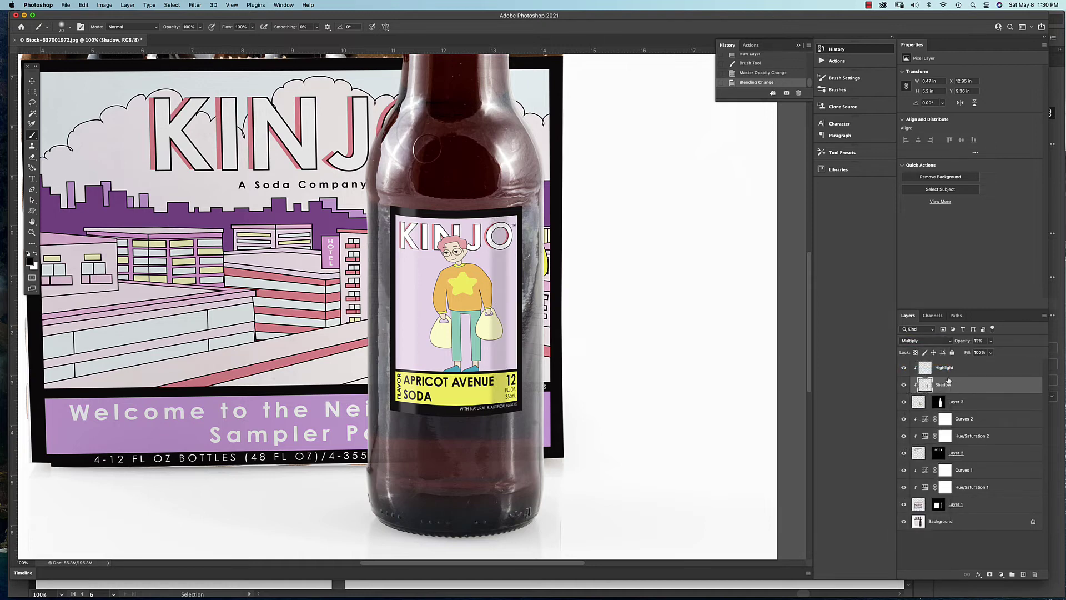
left_click(990, 351)
left_click_drag(990, 351, 992, 354)
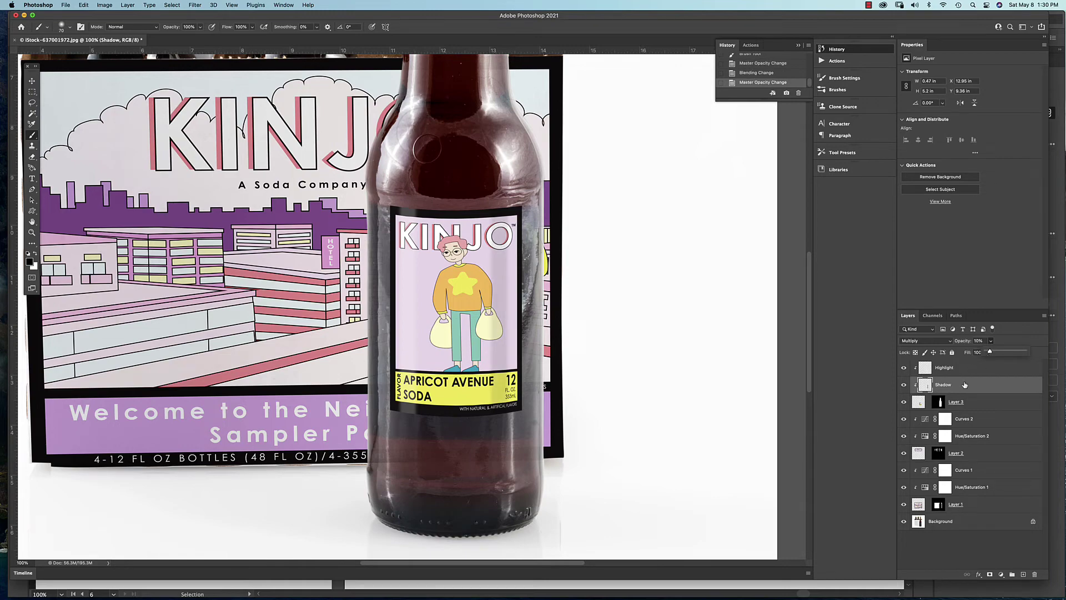
key("super+minus")
key("super+minus")
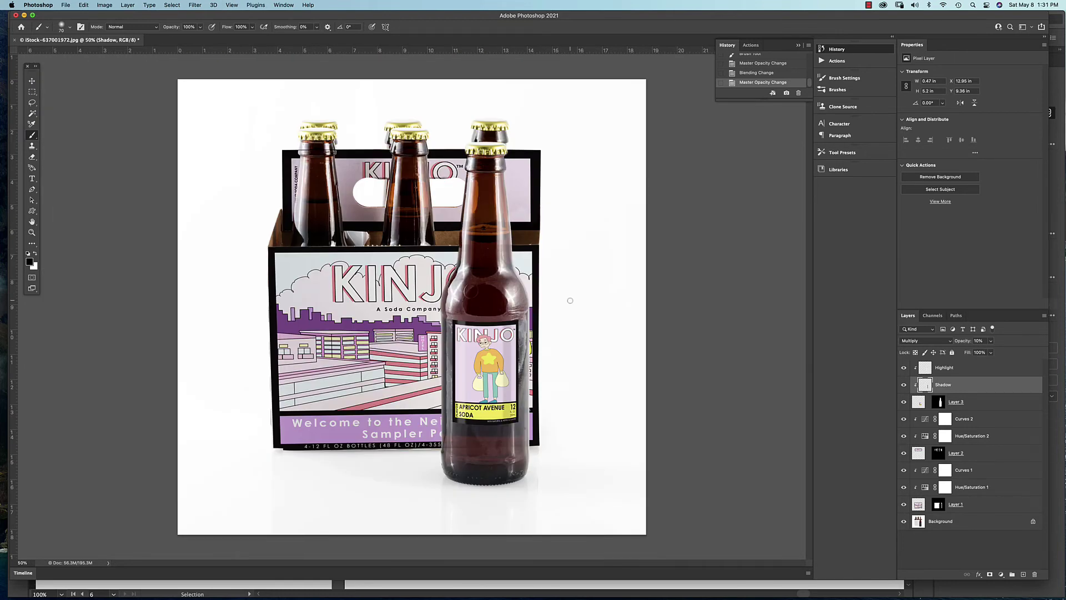
Save the layered mockup to the Desktop as a Photoshop file named with the surname and _07, keeping Maximize Compatibility on.
left_click(66, 5)
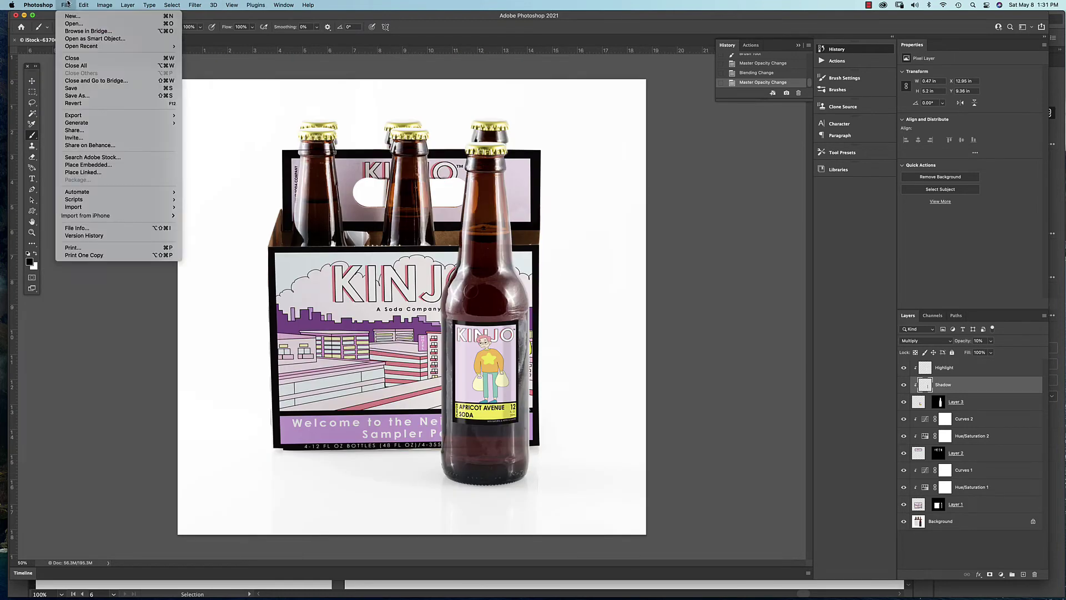
left_click(91, 95)
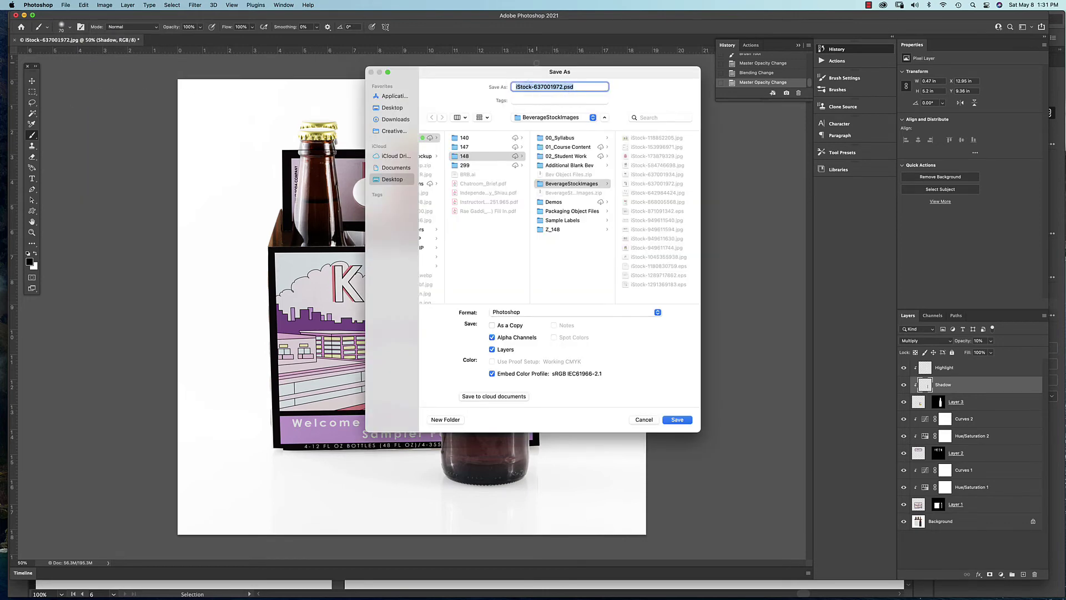
left_click(563, 87)
left_click_drag(562, 87, 440, 86)
type("Klippenstein_07")
left_click(400, 181)
left_click(675, 421)
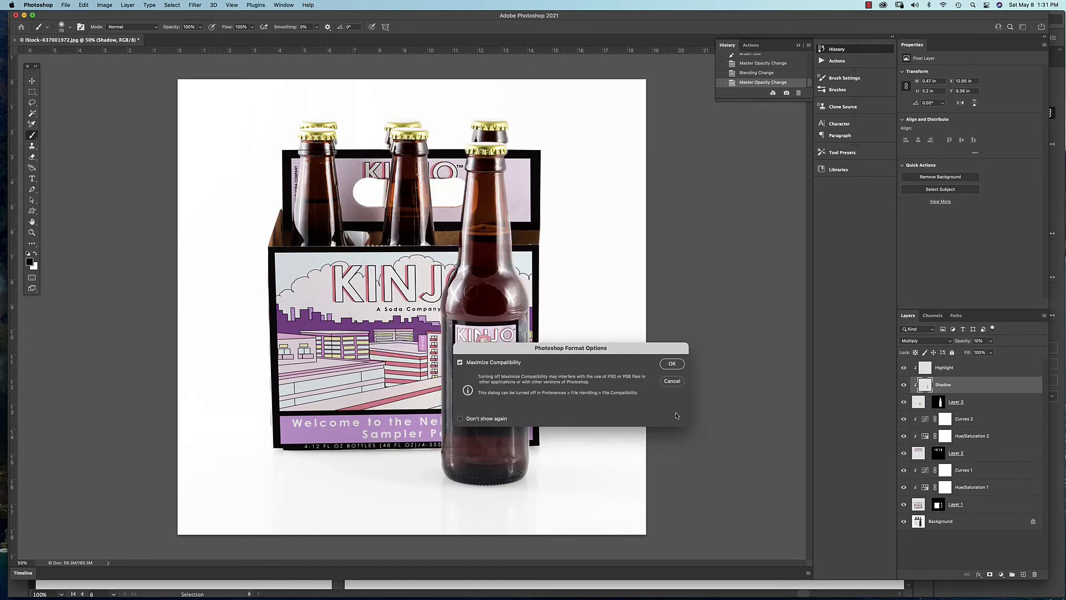
left_click(672, 368)
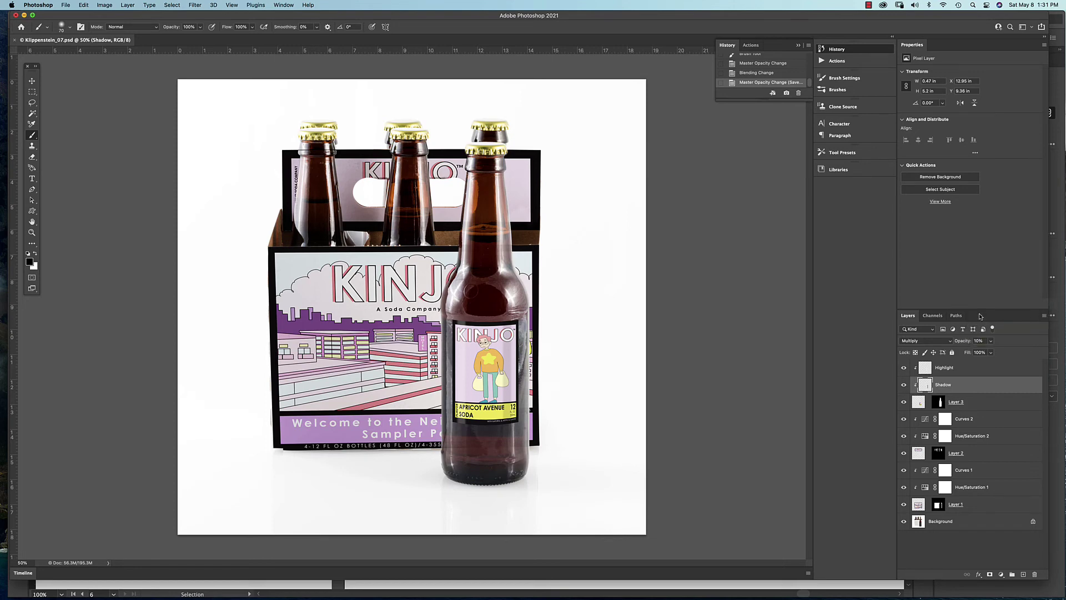
Flatten the image and convert it to CMYK color mode with the U.S. Web Coated (SWOP) v2 profile.
left_click(1043, 317)
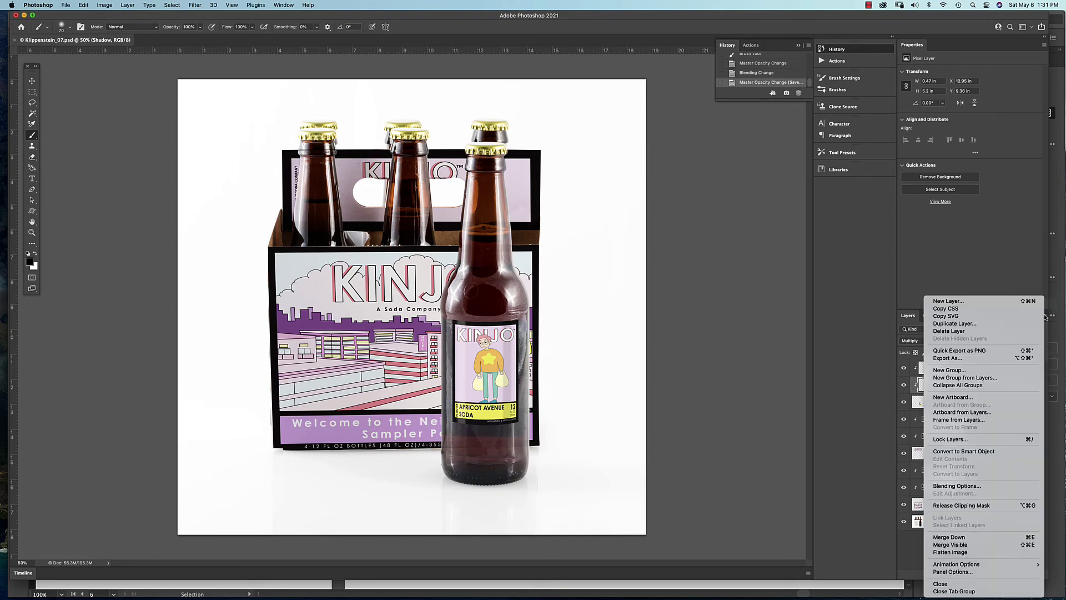
left_click(978, 553)
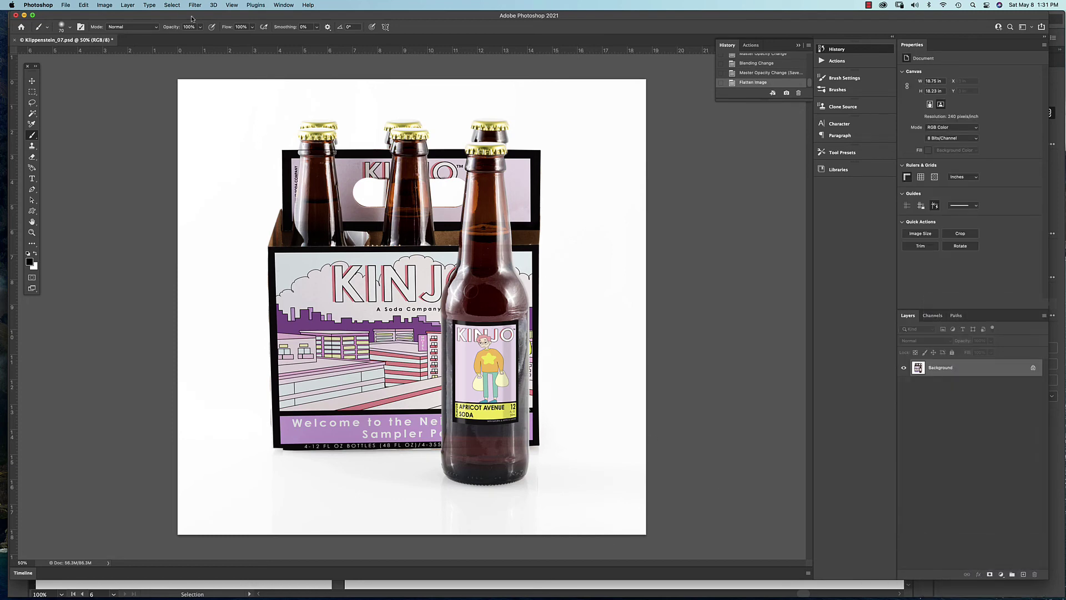
left_click(103, 5)
mouse_move(107, 21)
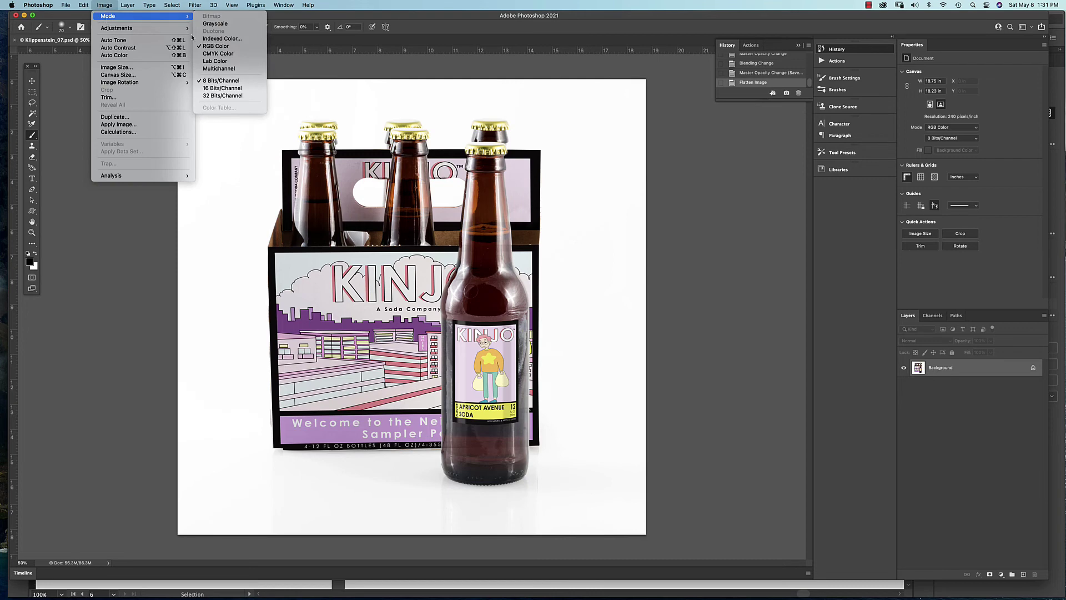
left_click(218, 54)
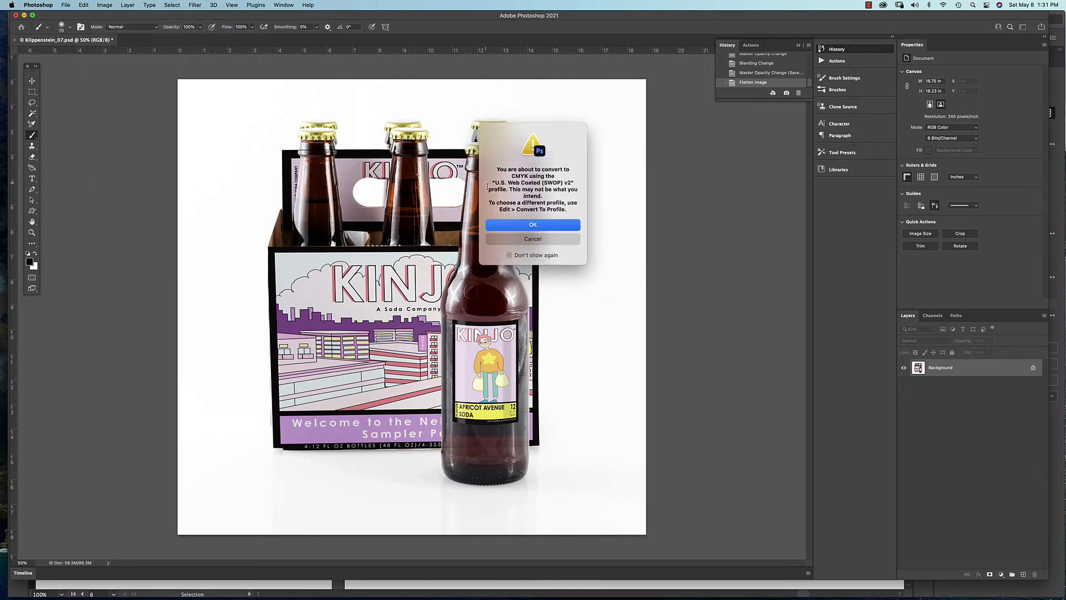
left_click(511, 225)
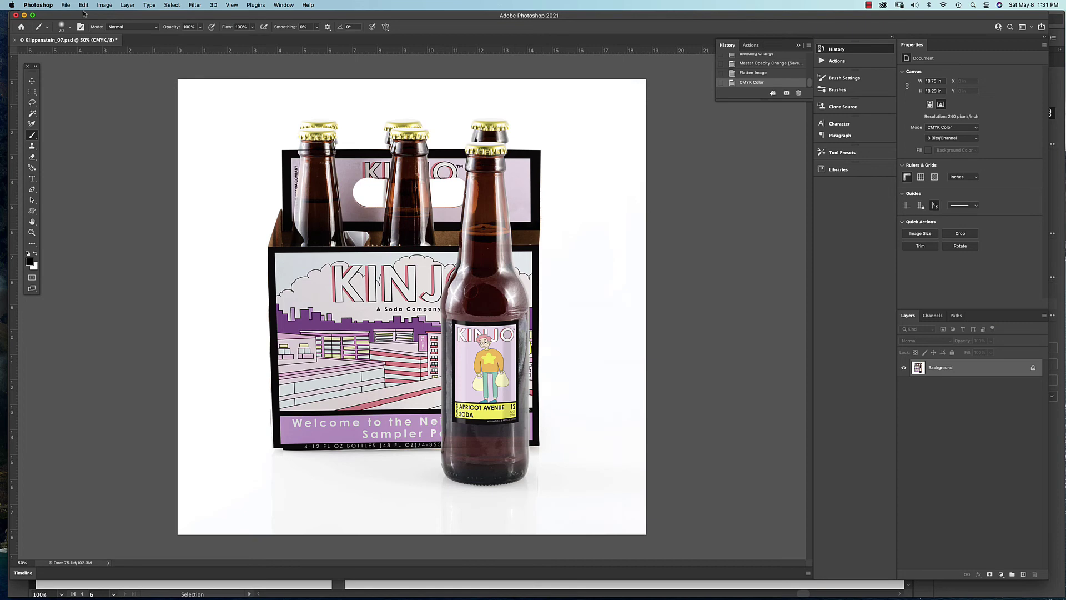
Save the flattened CMYK image to the Desktop as a TIFF with no image compression and Macintosh byte order.
left_click(67, 5)
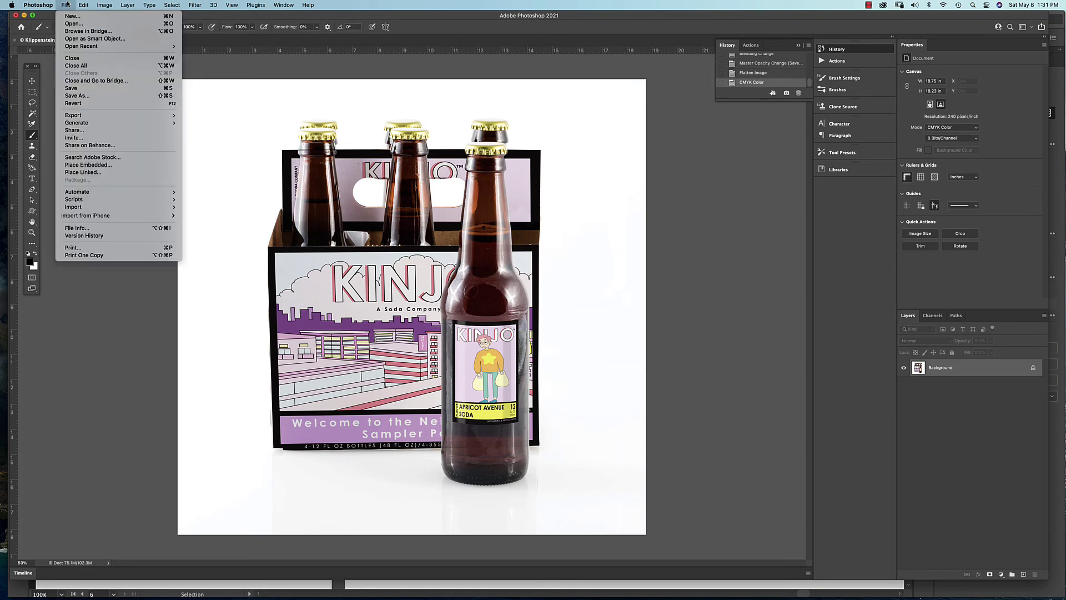
left_click(91, 97)
left_click(542, 313)
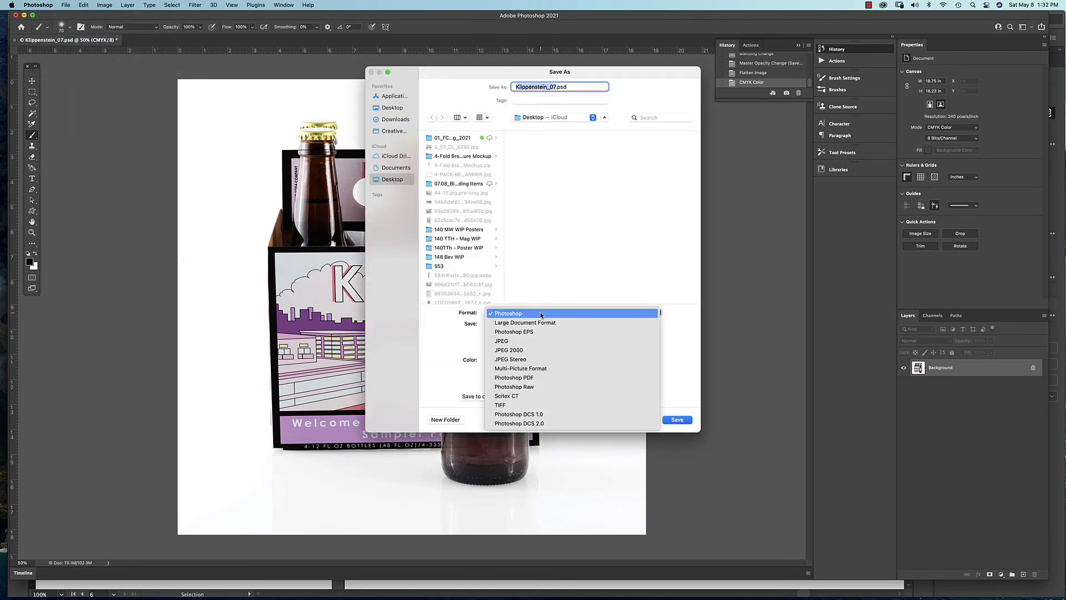
left_click(536, 405)
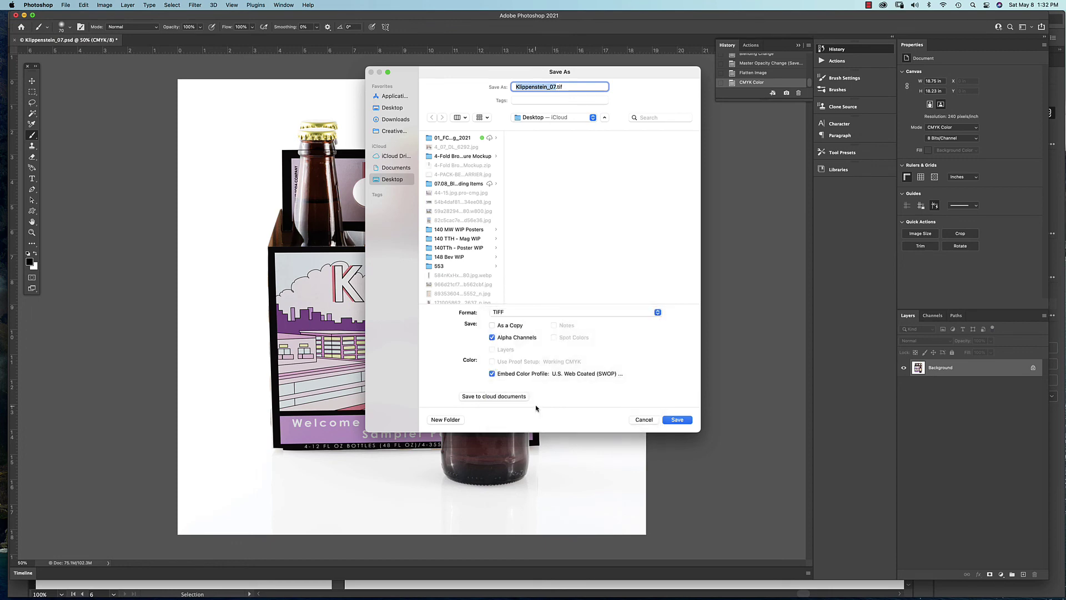
left_click(681, 420)
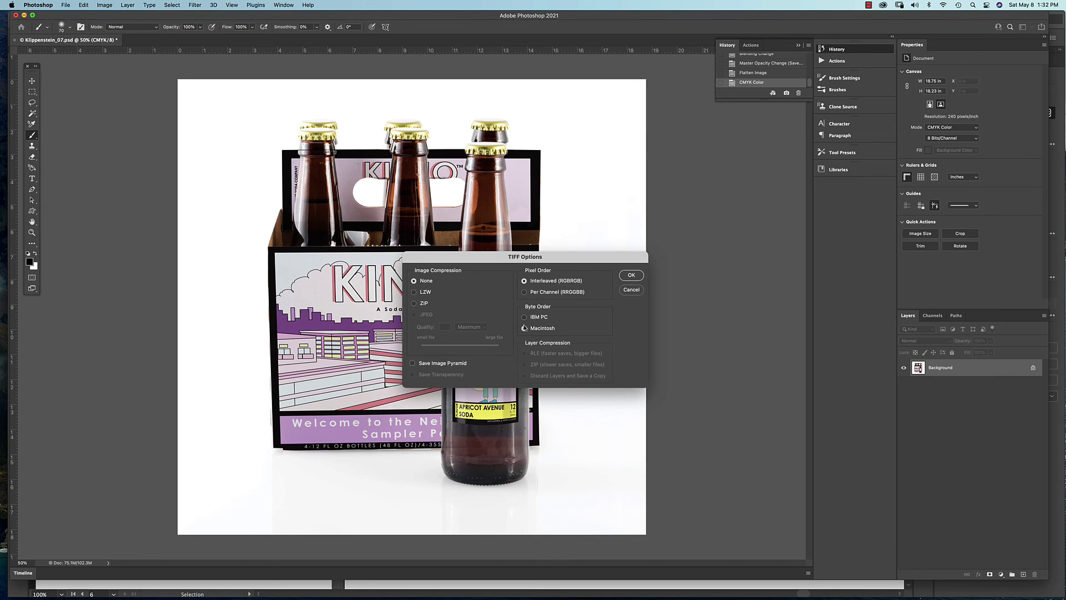
left_click(627, 277)
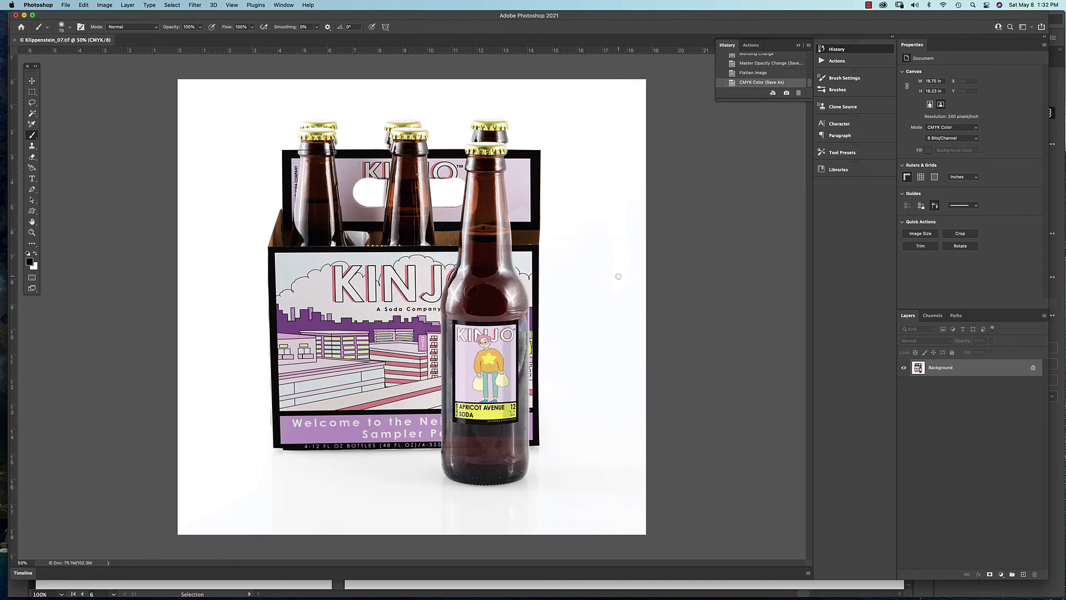